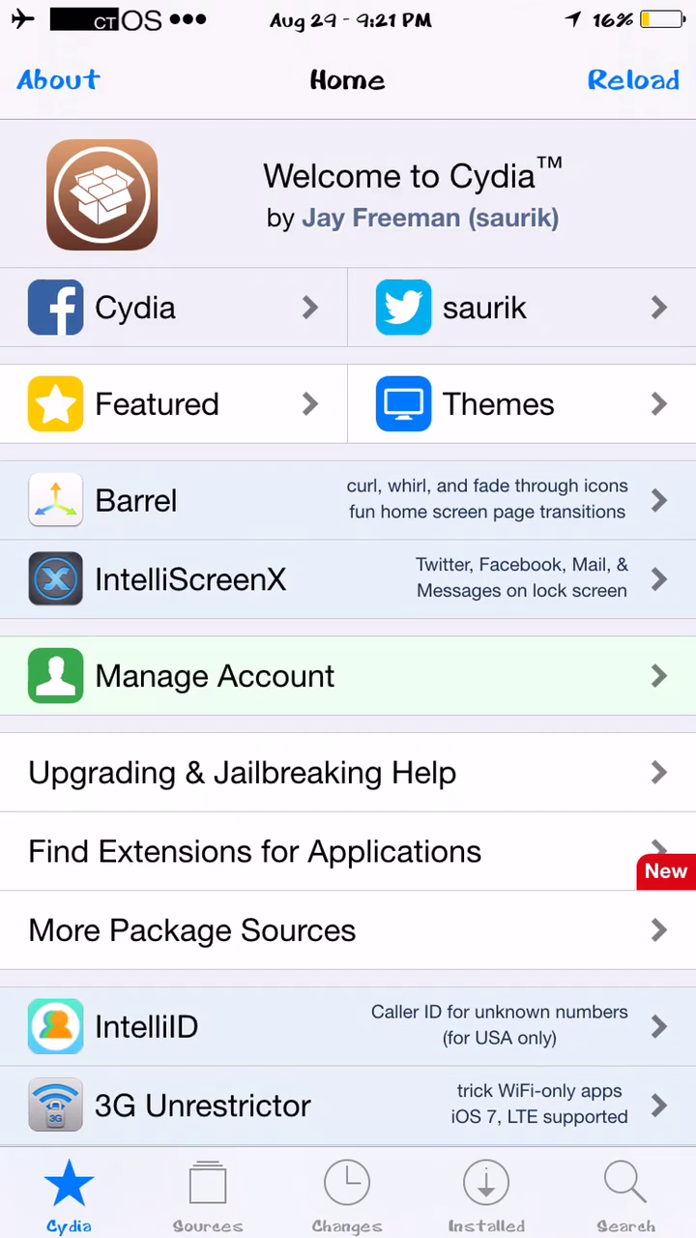
- Scroll through the Cydia Home page's featured packages and user guides, then back to the top
{"action": "scroll", "coordinate": [348, 629], "scroll_direction": "down", "scroll_amount": 3}
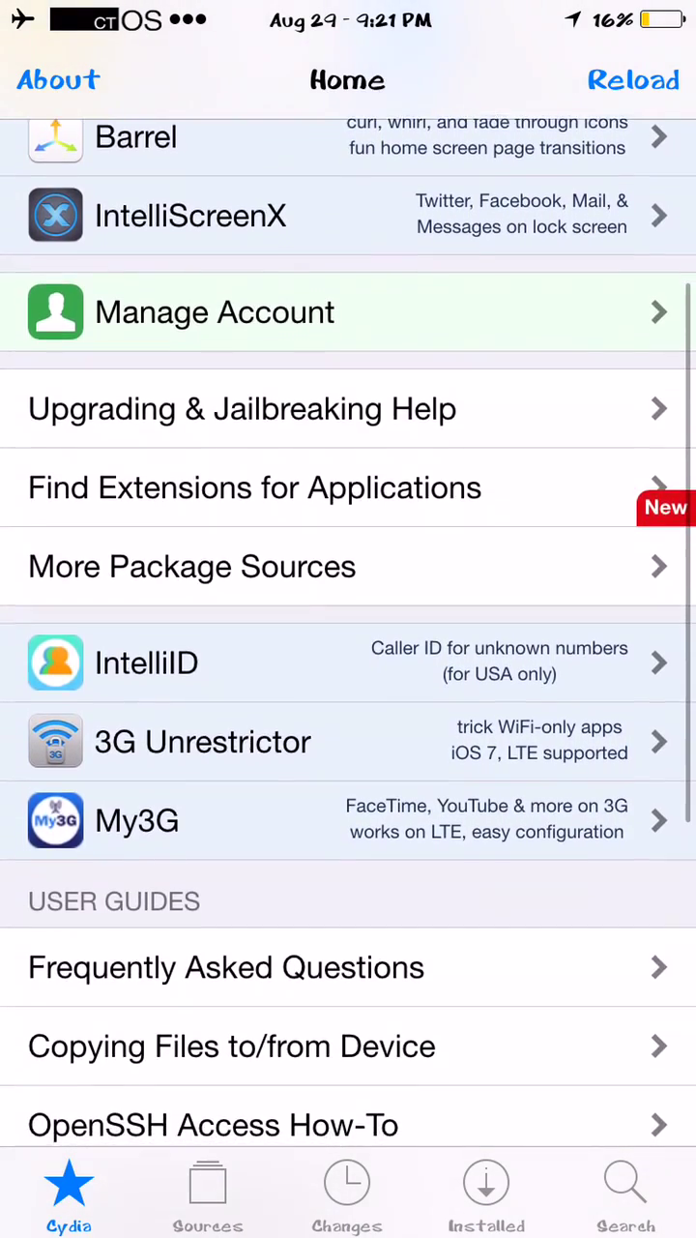
{"action": "scroll", "coordinate": [348, 628], "scroll_direction": "up", "scroll_amount": 5}
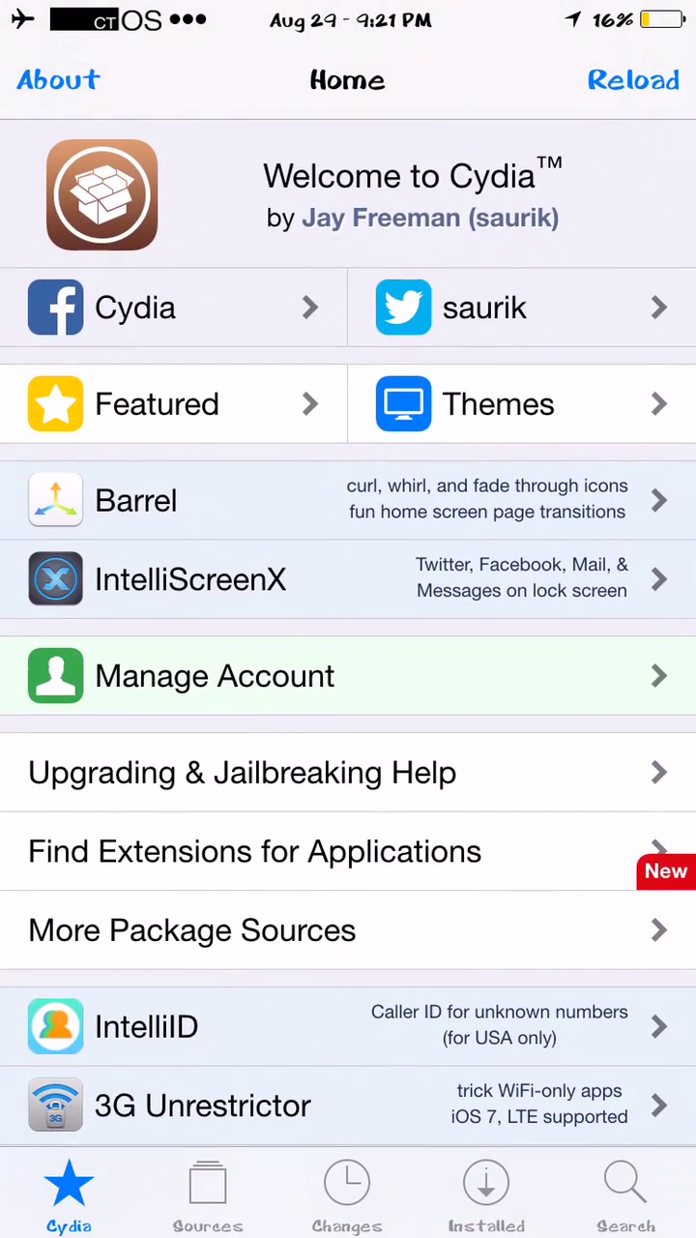
- Leave Cydia, flip through the home screen app pages, and relaunch Cydia from the dock
{"action": "key", "text": "super"}
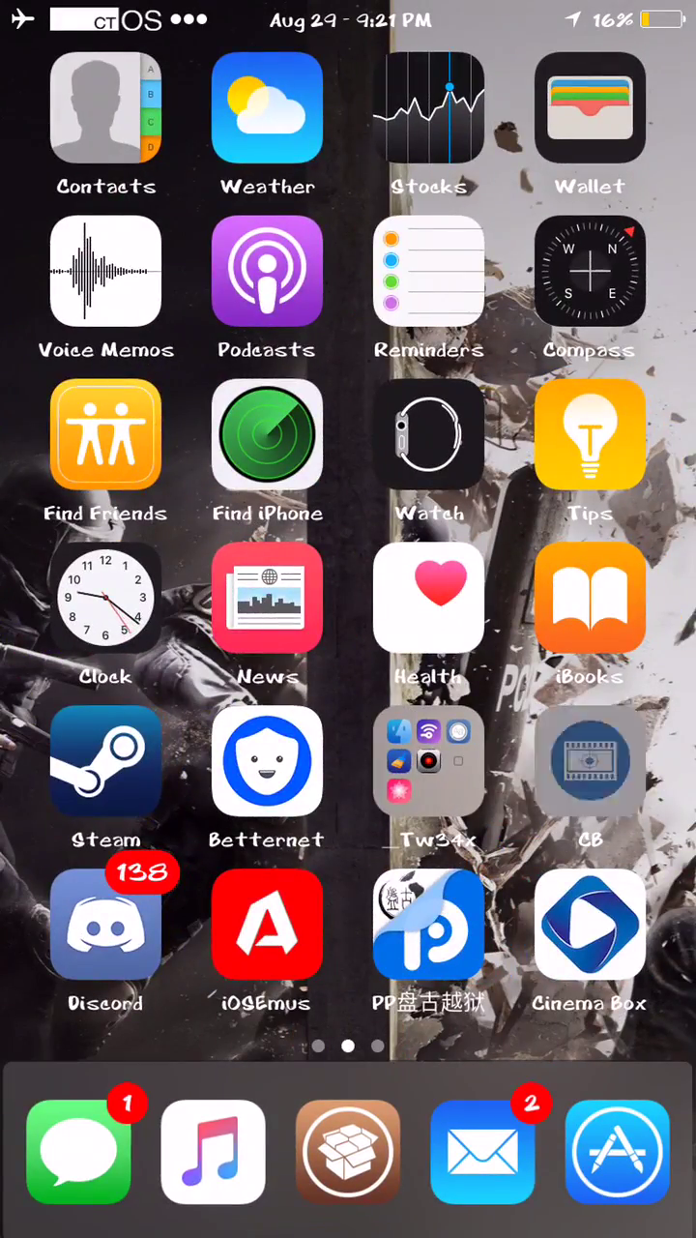
{"action": "left_click_drag", "start_coordinate": [580, 619], "coordinate": [116, 619]}
{"action": "key", "text": "super"}
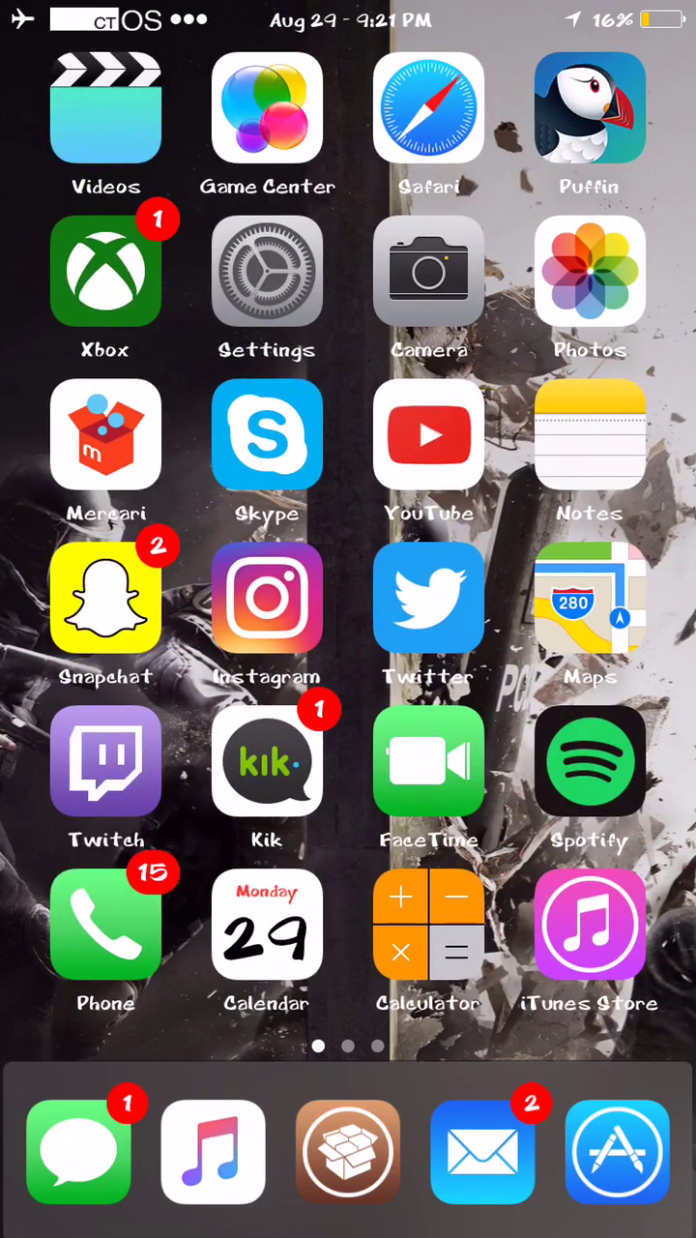
{"action": "mouse_move", "coordinate": [348, 1151]}
{"action": "left_mouse_down"}
{"action": "mouse_move", "coordinate": [349, 1006]}
{"action": "mouse_move", "coordinate": [348, 1150]}
{"action": "left_mouse_up"}
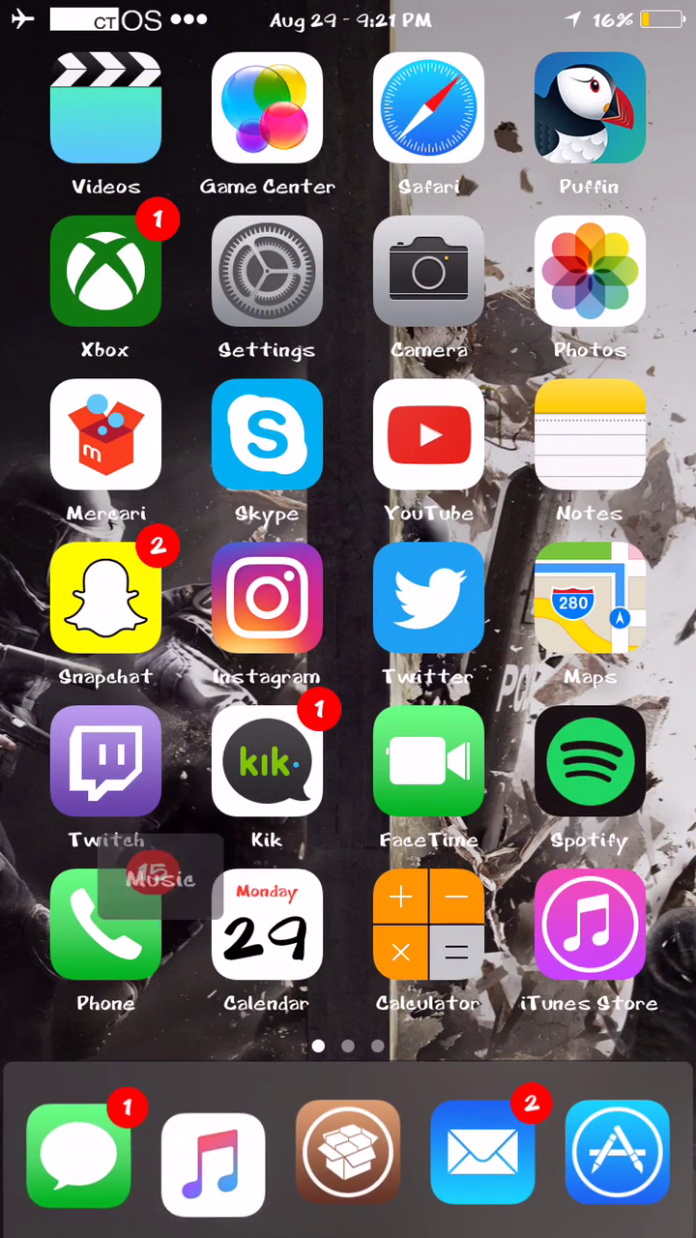
{"action": "left_click", "coordinate": [348, 1151]}
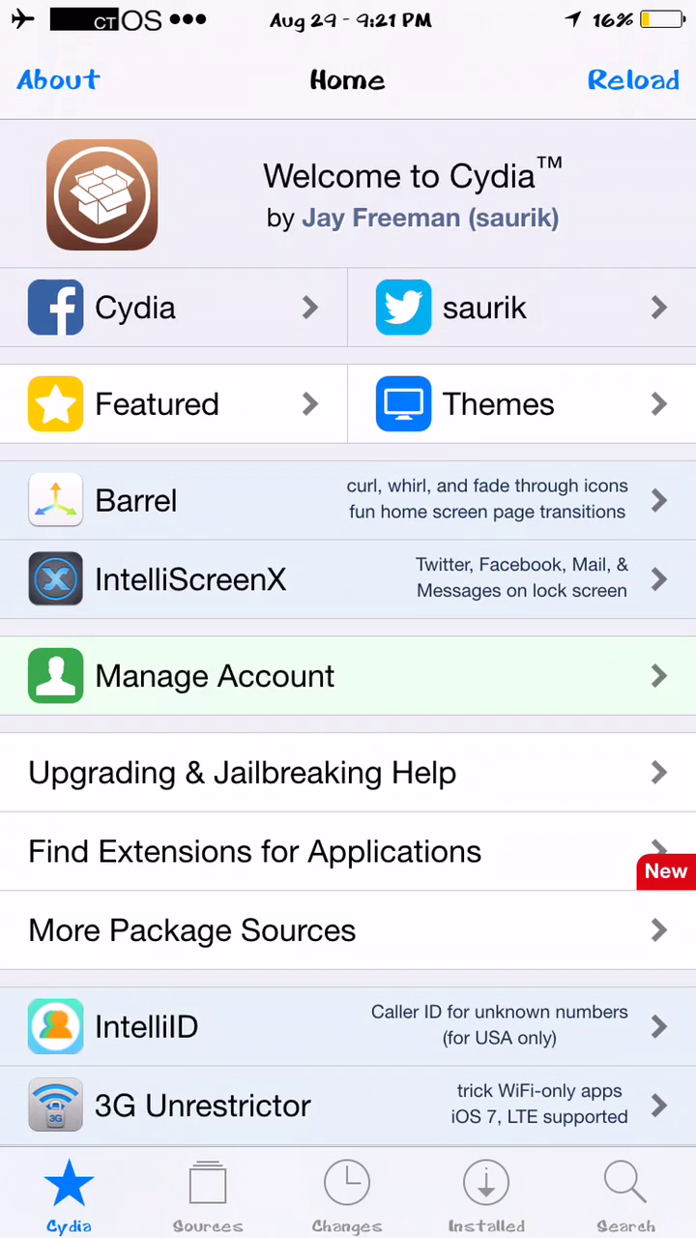
- Open CyDown 6.2.7's details from the Installed tab's Recent list
{"action": "left_click", "coordinate": [486, 1195]}
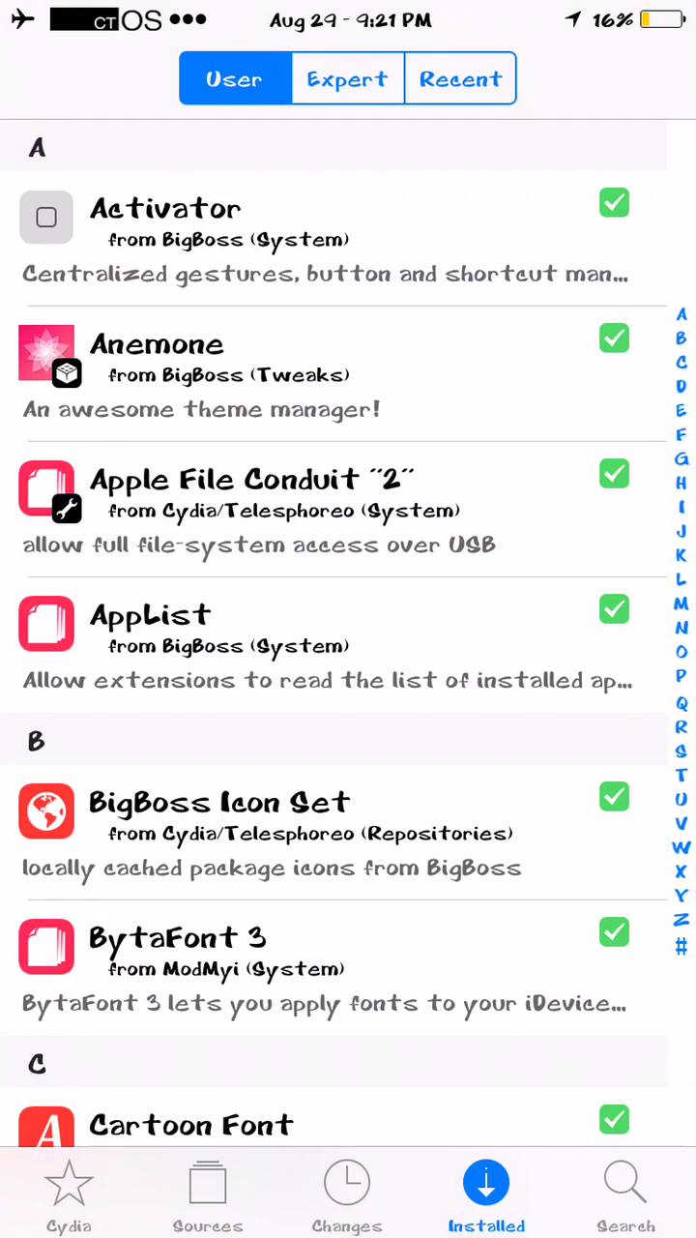
{"action": "left_click", "coordinate": [461, 78]}
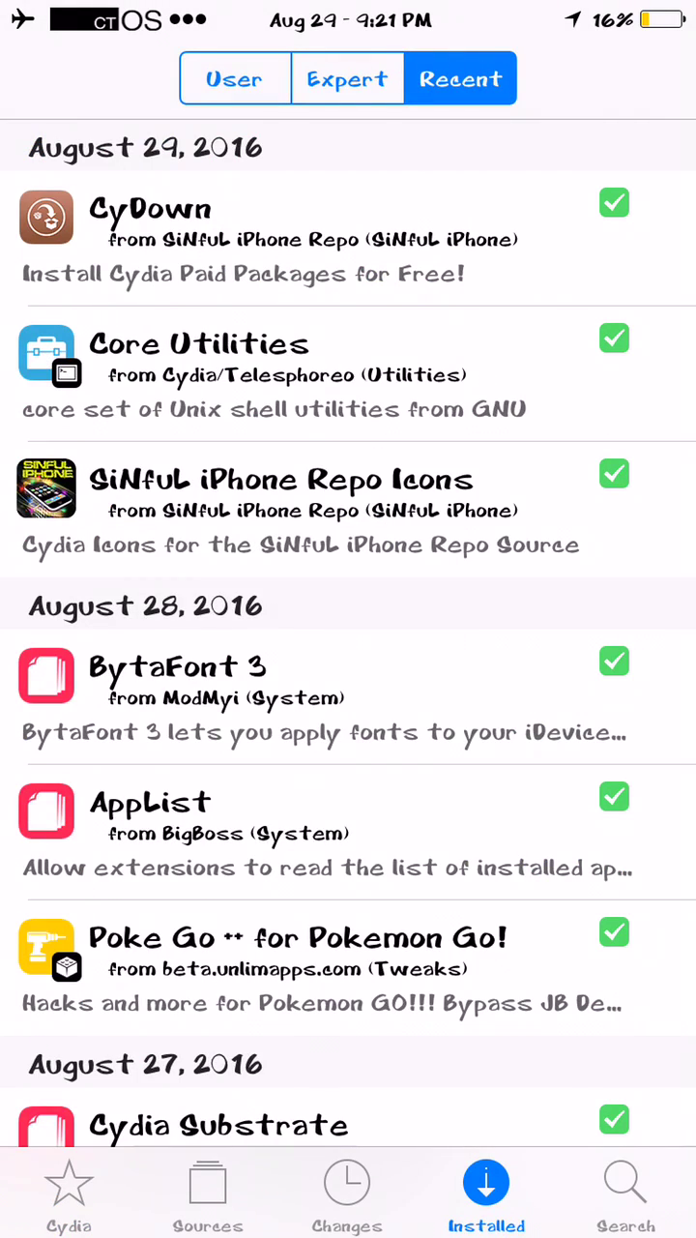
{"action": "left_click", "coordinate": [290, 239]}
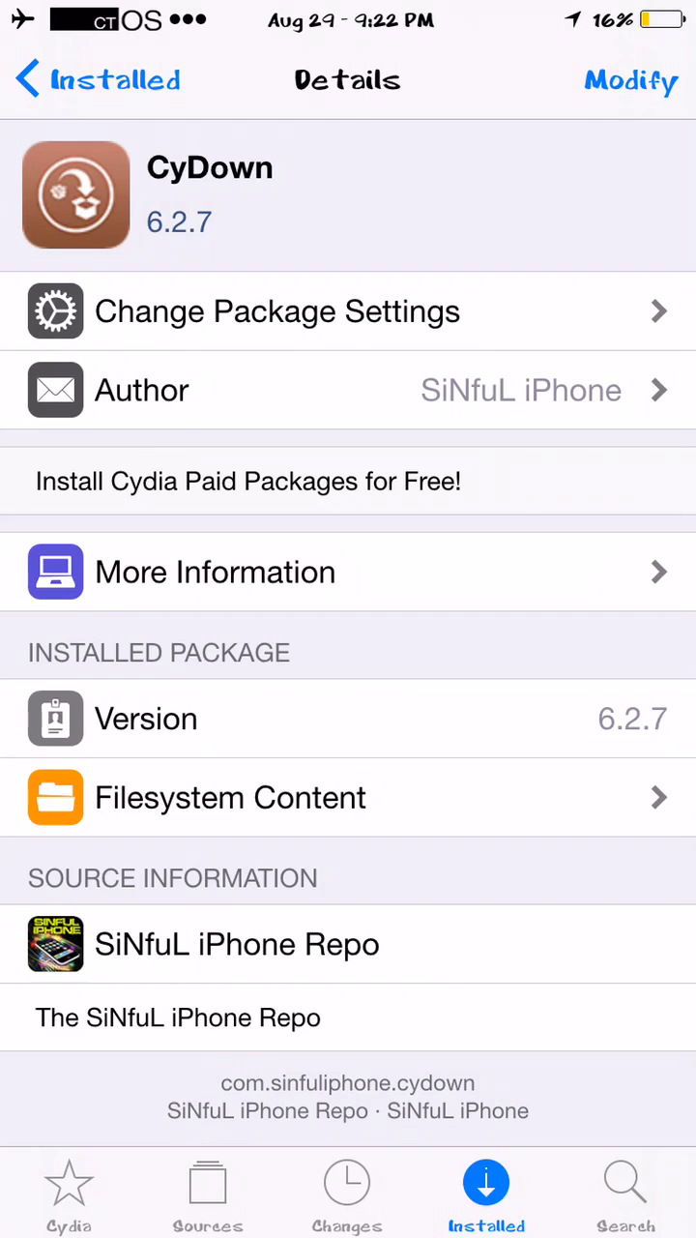
- Review the added sources, including SiNful iPhone Repo, then return to Installed > Recent
{"action": "left_click", "coordinate": [207, 1191]}
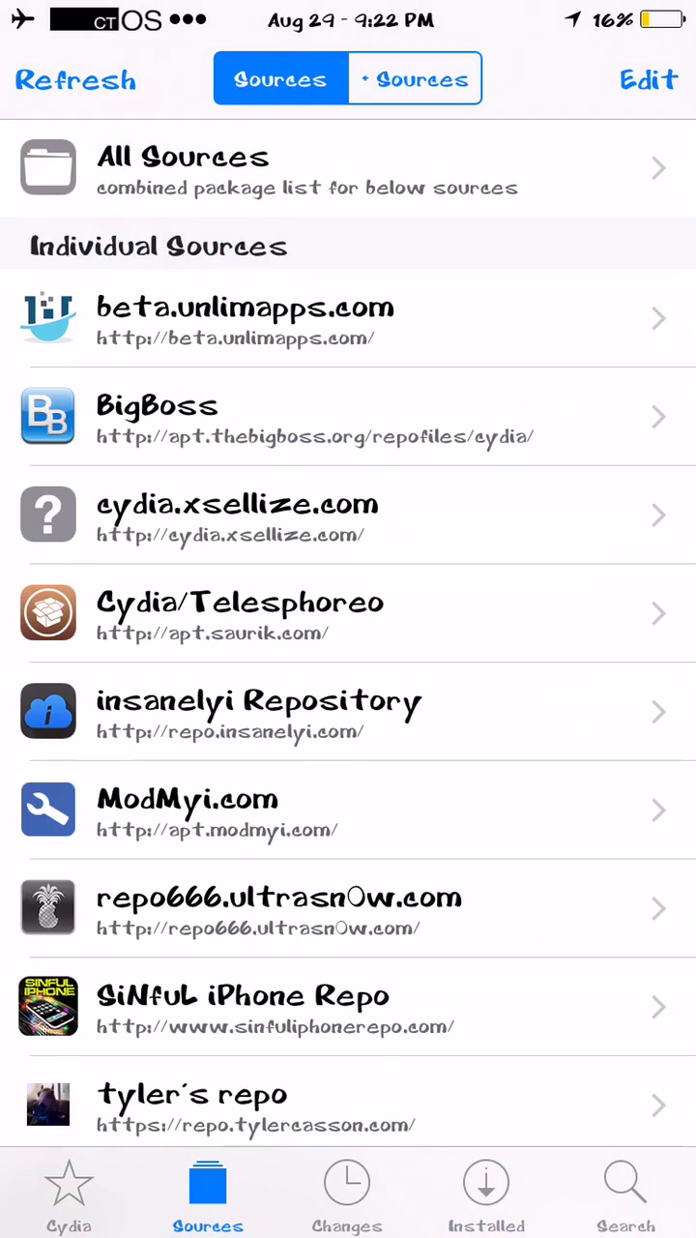
{"action": "scroll", "coordinate": [348, 628], "scroll_direction": "down", "scroll_amount": 2}
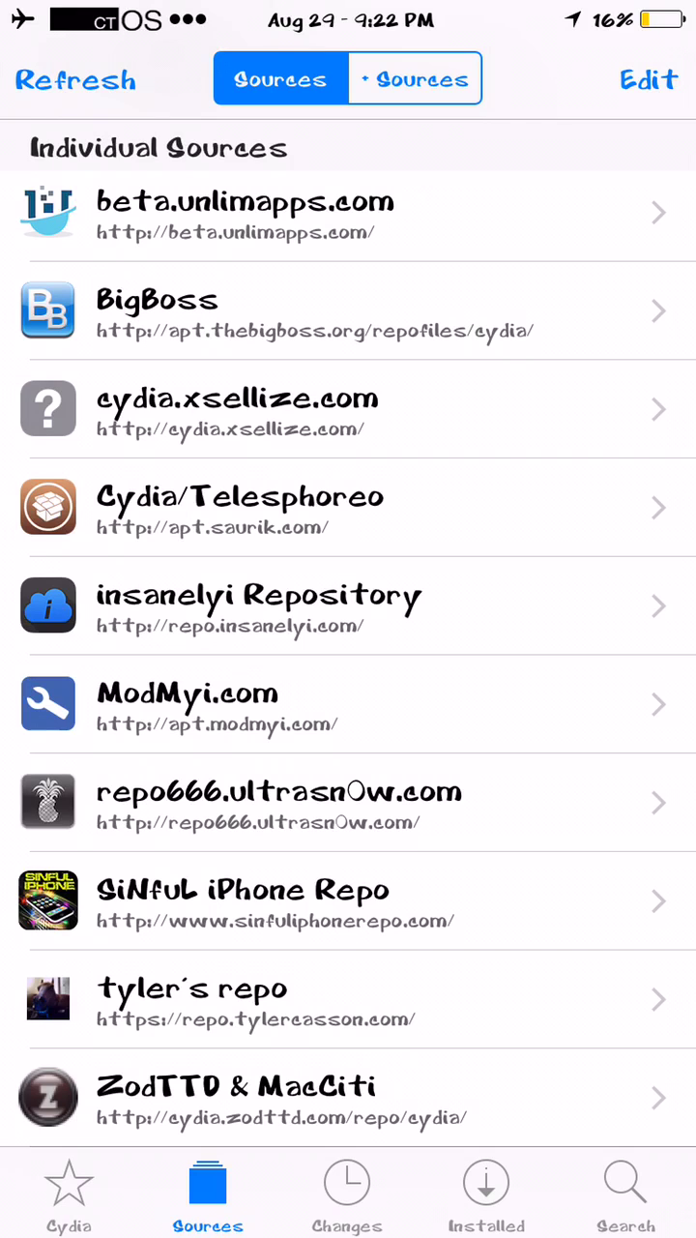
{"action": "left_click", "coordinate": [290, 900]}
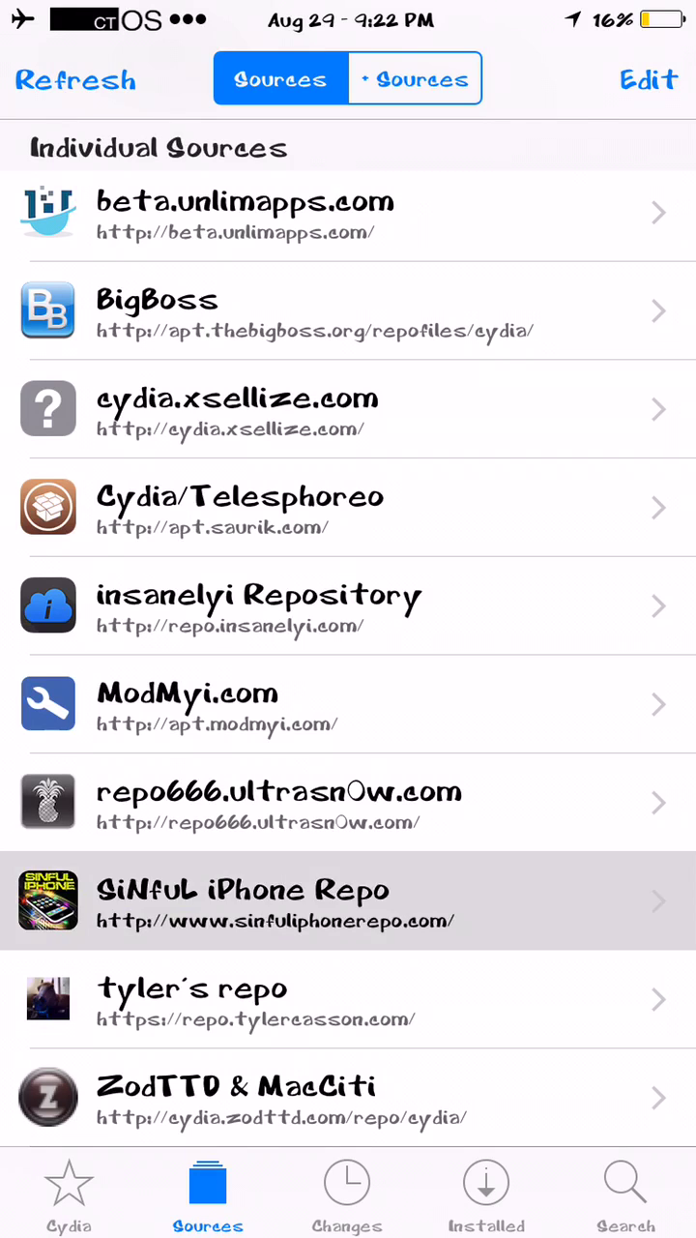
{"action": "left_click", "coordinate": [91, 81]}
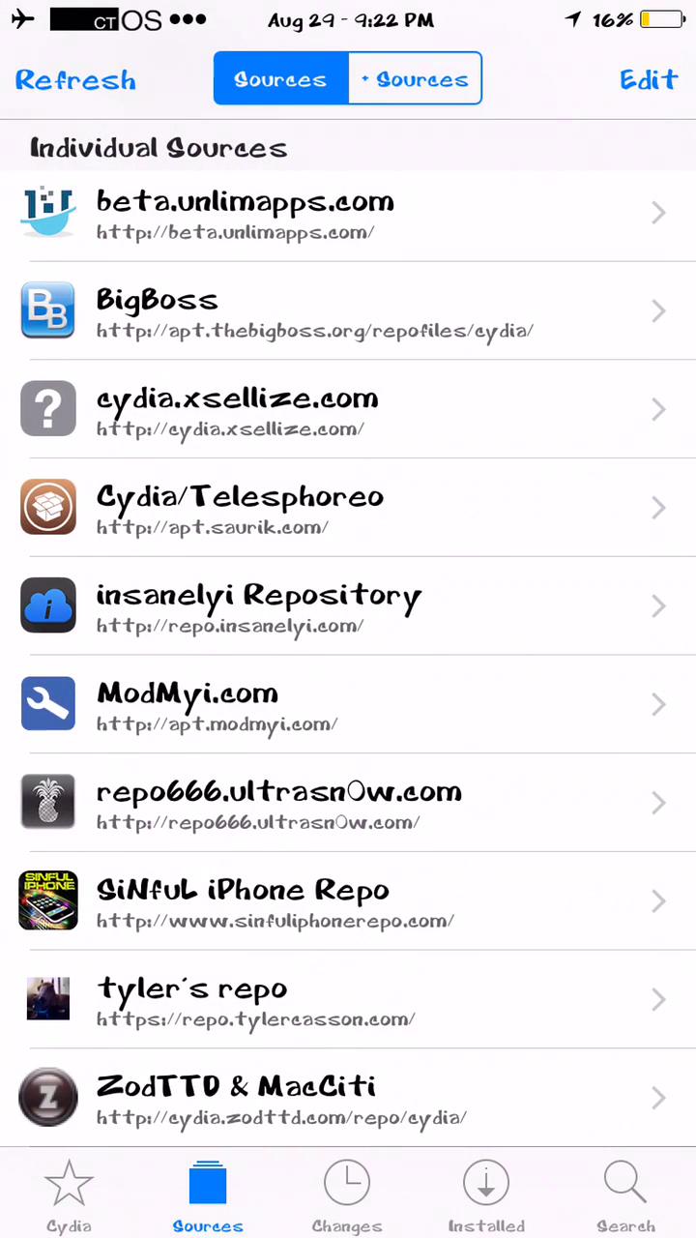
{"action": "left_click", "coordinate": [486, 1194]}
{"action": "left_click", "coordinate": [58, 80]}
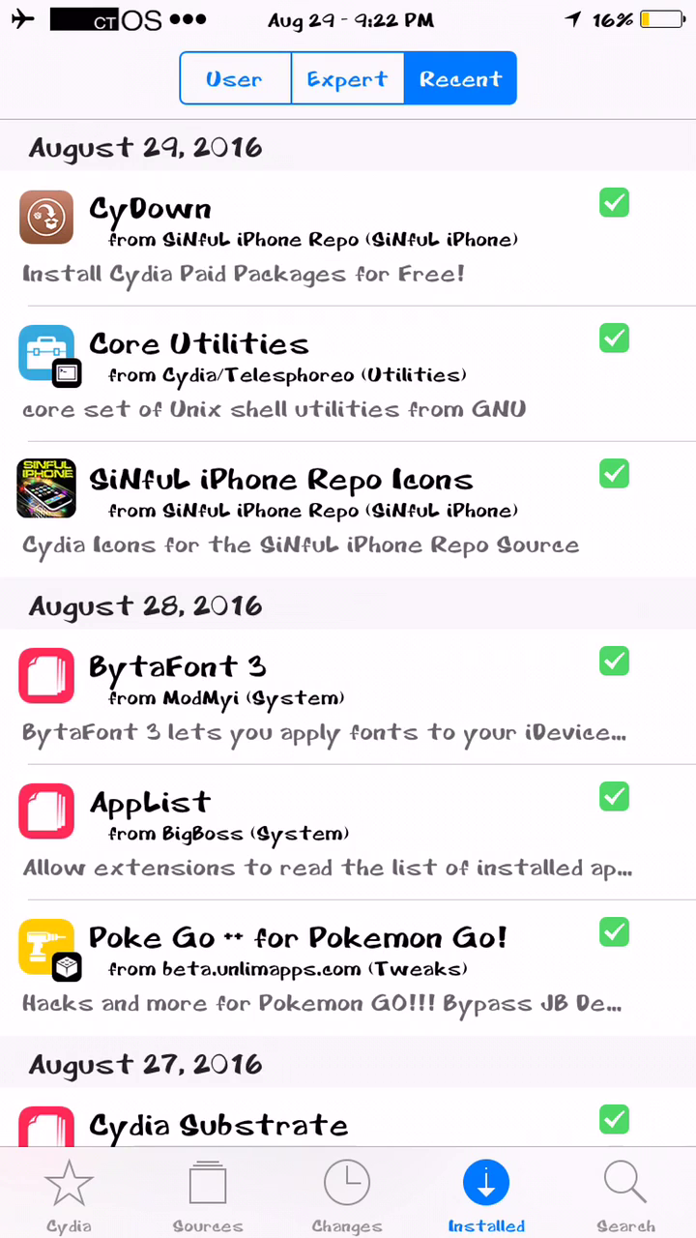
- Reopen CyDown's details, scroll through the older August installs, and return to Cydia Home
{"action": "left_click", "coordinate": [290, 238]}
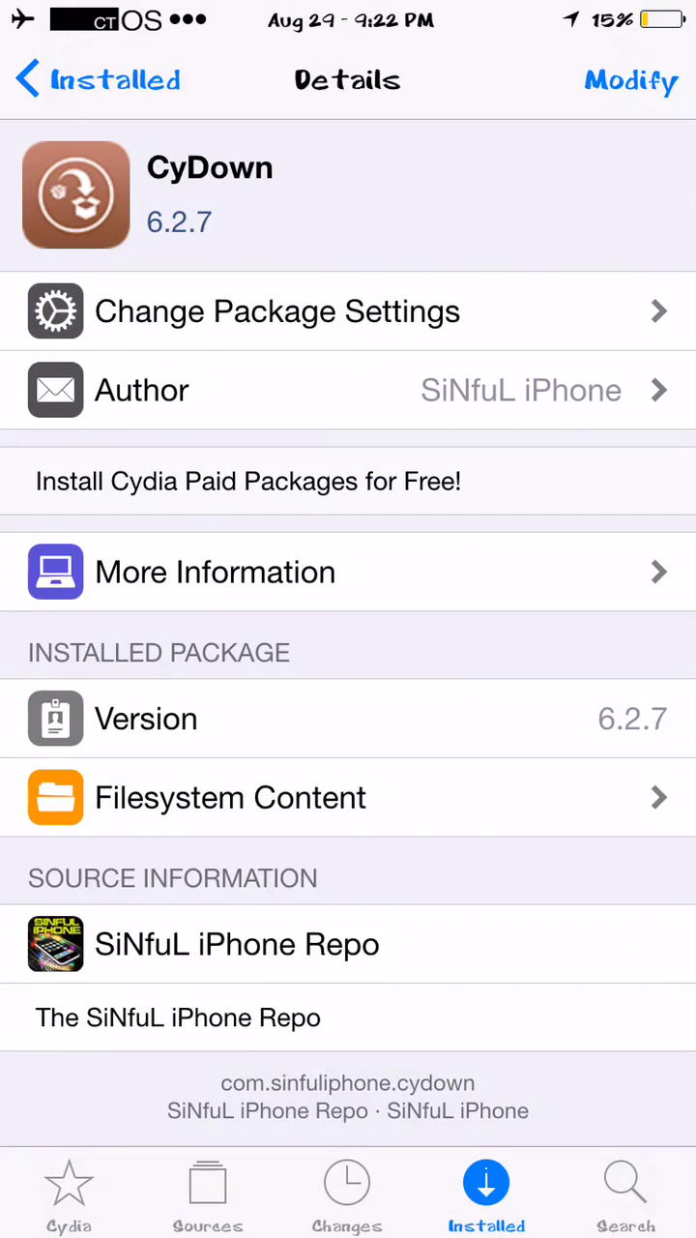
{"action": "left_click", "coordinate": [97, 79]}
{"action": "scroll", "coordinate": [348, 629], "scroll_direction": "down", "scroll_amount": 5}
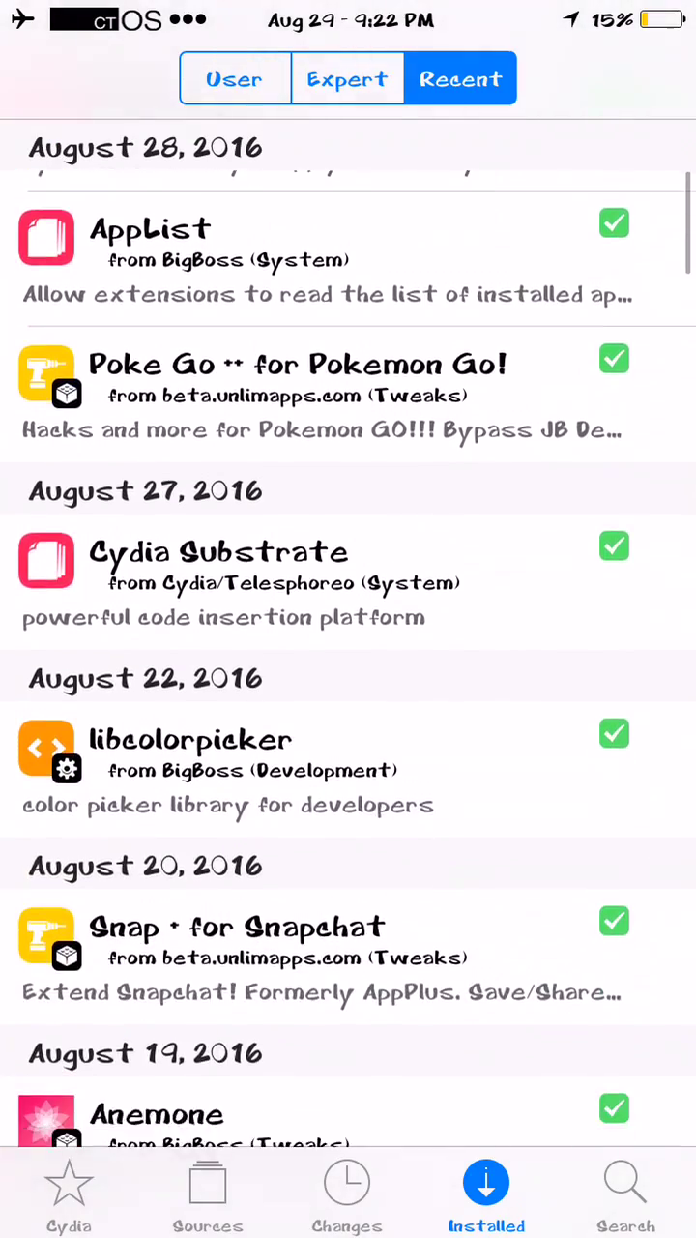
{"action": "scroll", "coordinate": [348, 628], "scroll_direction": "down", "scroll_amount": 5}
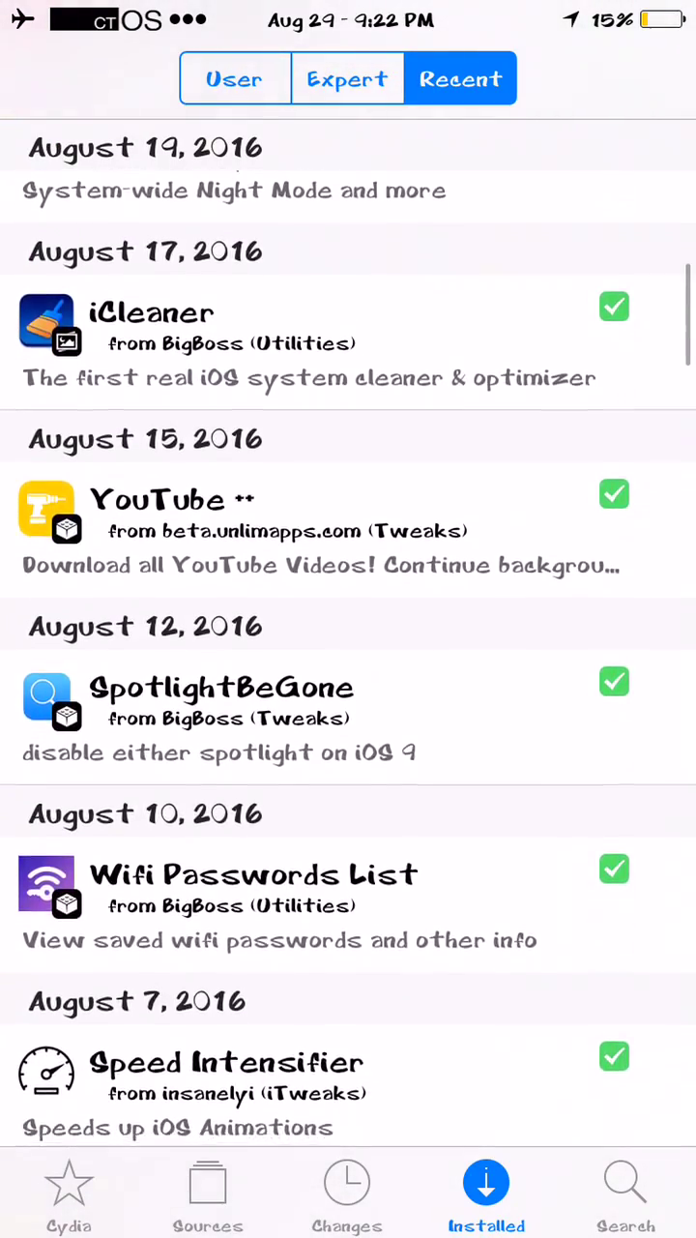
{"action": "scroll", "coordinate": [348, 628], "scroll_direction": "down", "scroll_amount": 5}
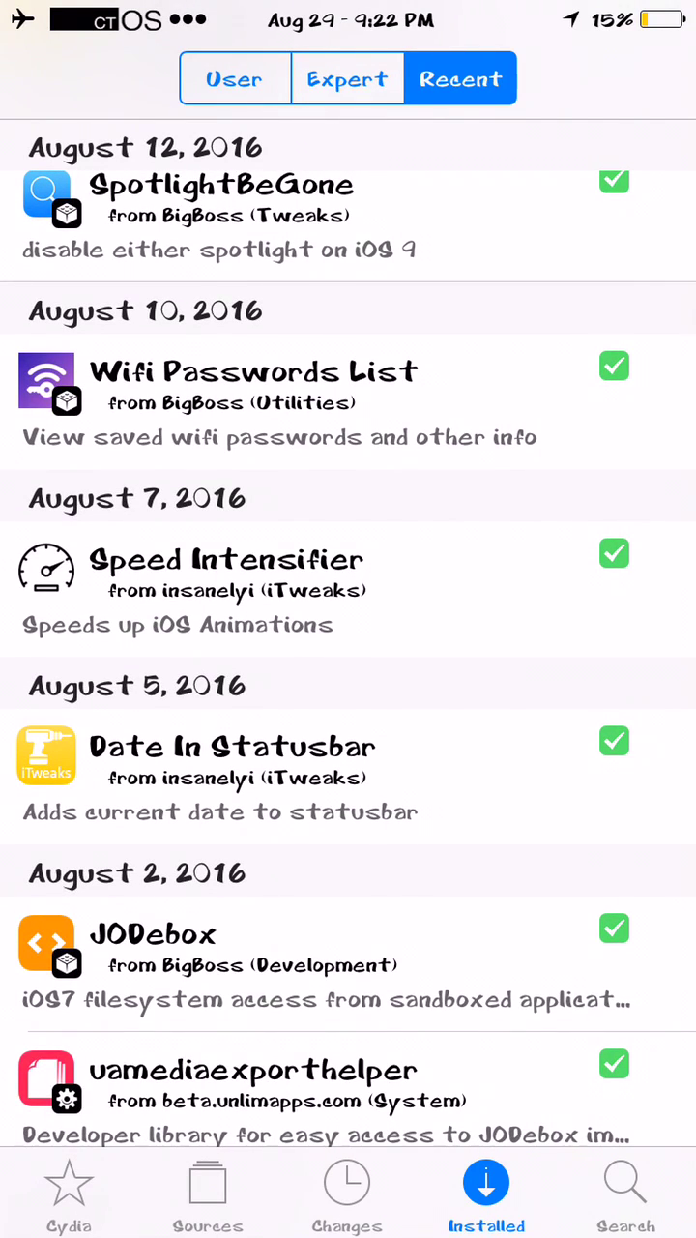
{"action": "left_click", "coordinate": [69, 1195]}
{"action": "scroll", "coordinate": [348, 629], "scroll_direction": "down", "scroll_amount": 2}
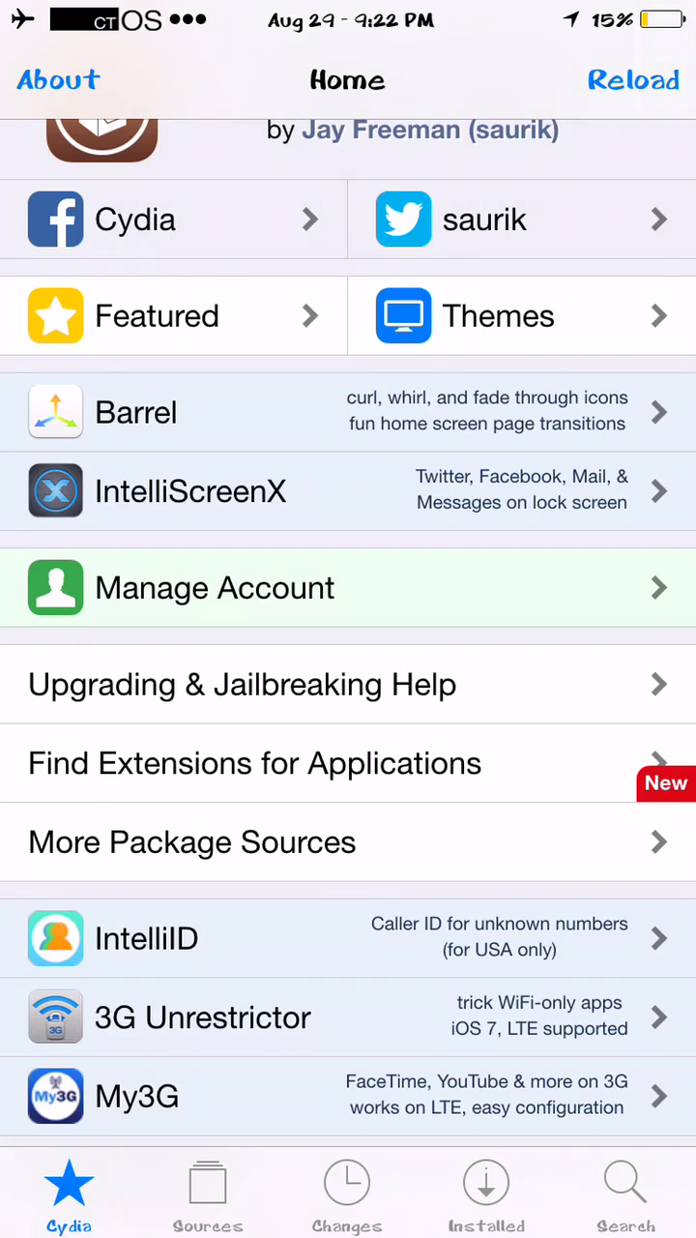
- Look over Barrel's and My3G's details, confirming My3G is officially purchased
{"action": "scroll", "coordinate": [348, 629], "scroll_direction": "down", "scroll_amount": 3}
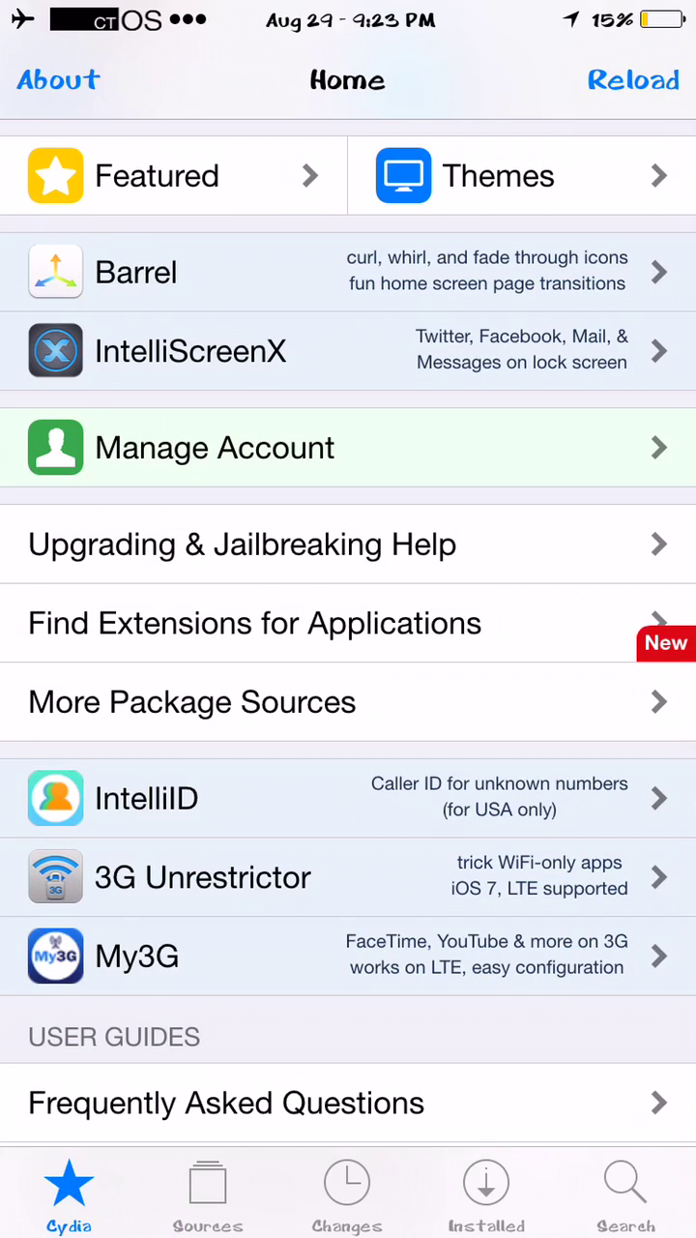
{"action": "left_click", "coordinate": [194, 272]}
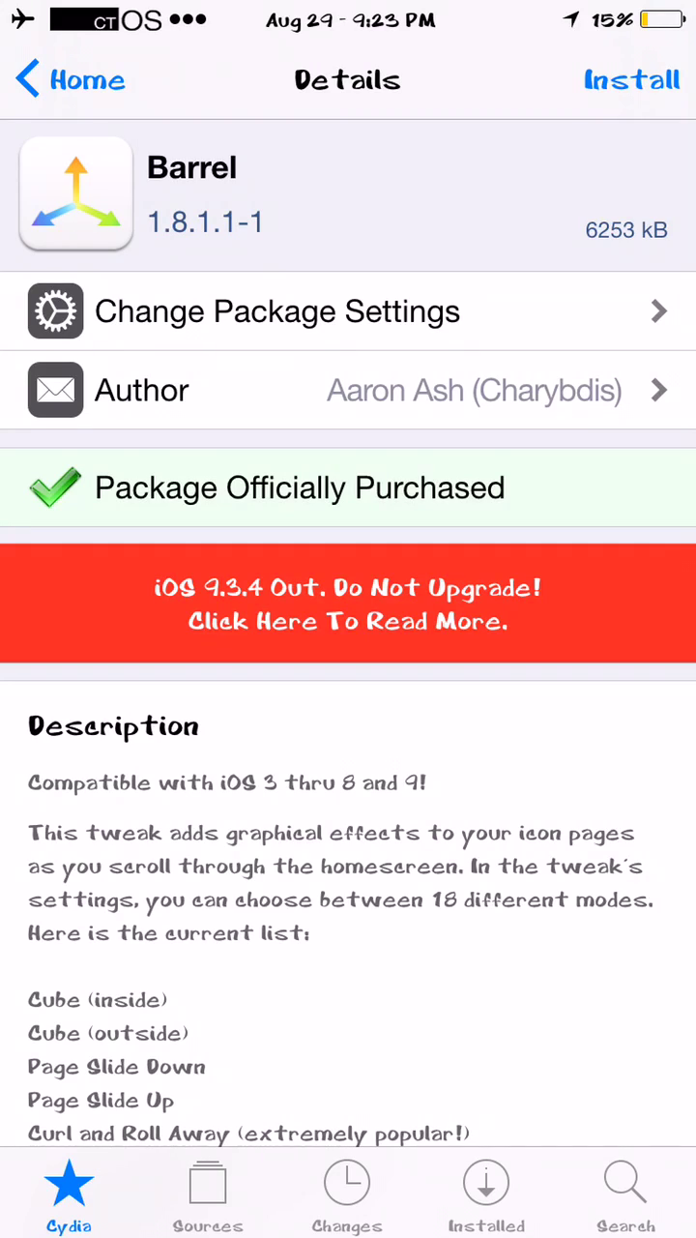
{"action": "left_click", "coordinate": [70, 79]}
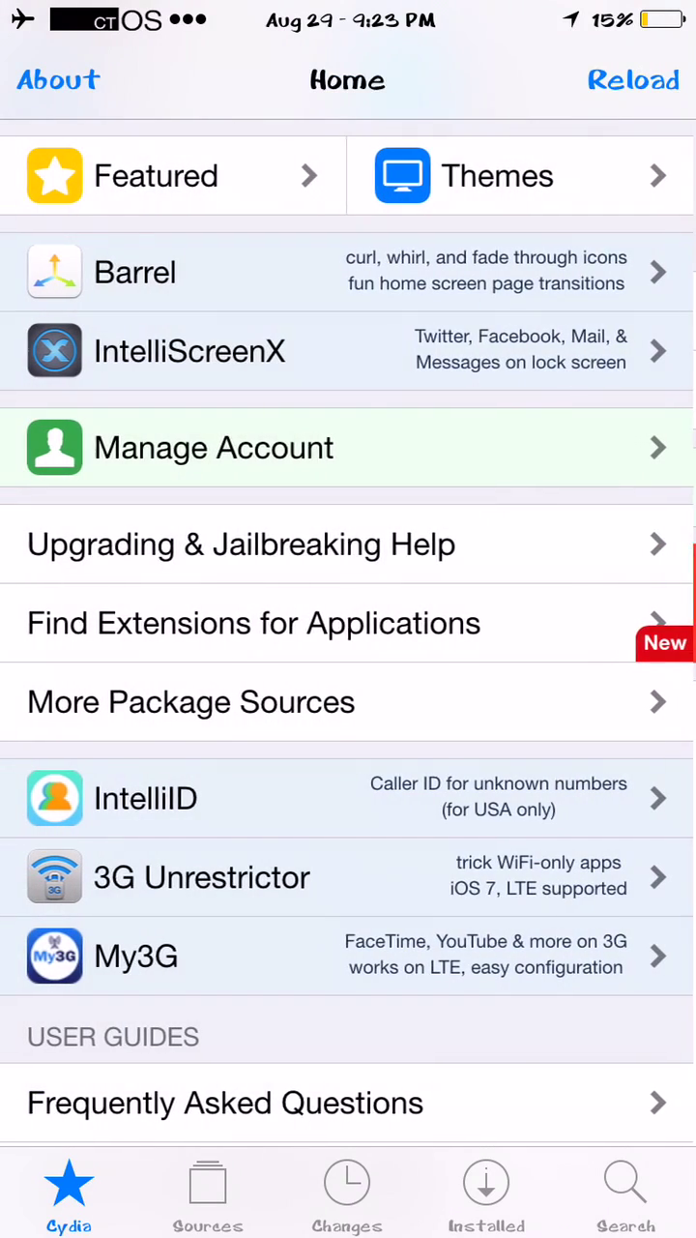
{"action": "left_click", "coordinate": [136, 955]}
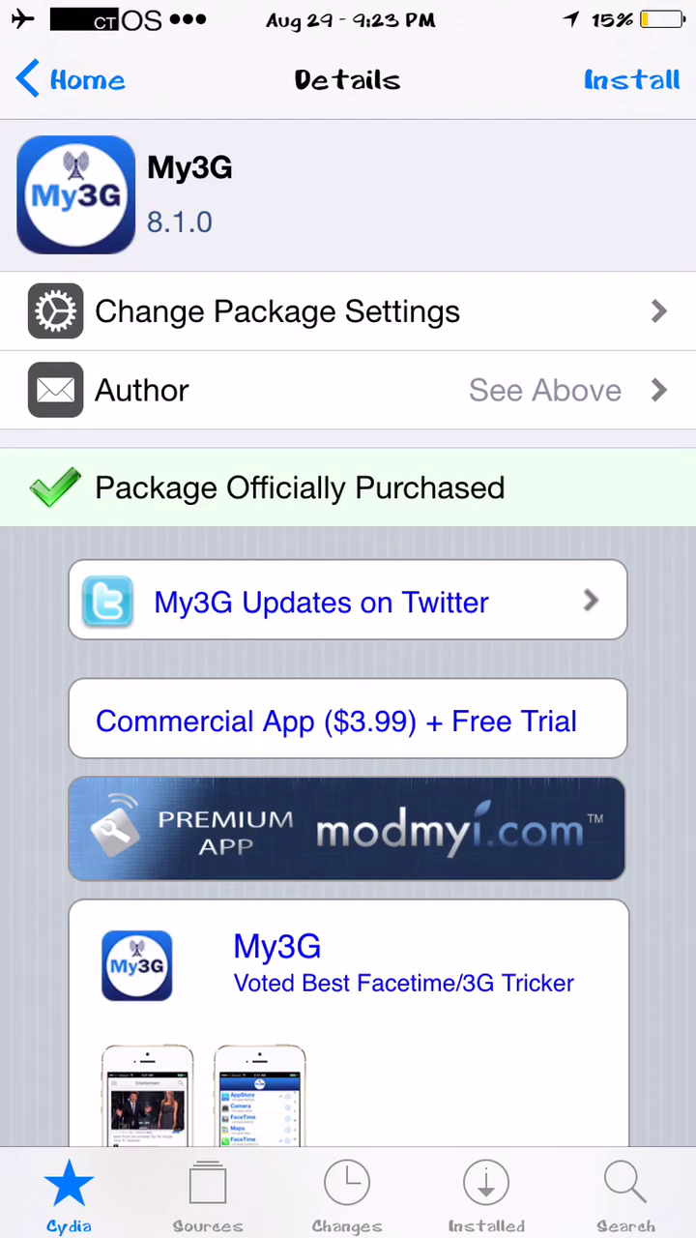
{"action": "left_click", "coordinate": [70, 79]}
- Confirm IntelliScreenX 8 is purchased, then show Barrel 1.8.1.1-1's install options
{"action": "left_click", "coordinate": [190, 351]}
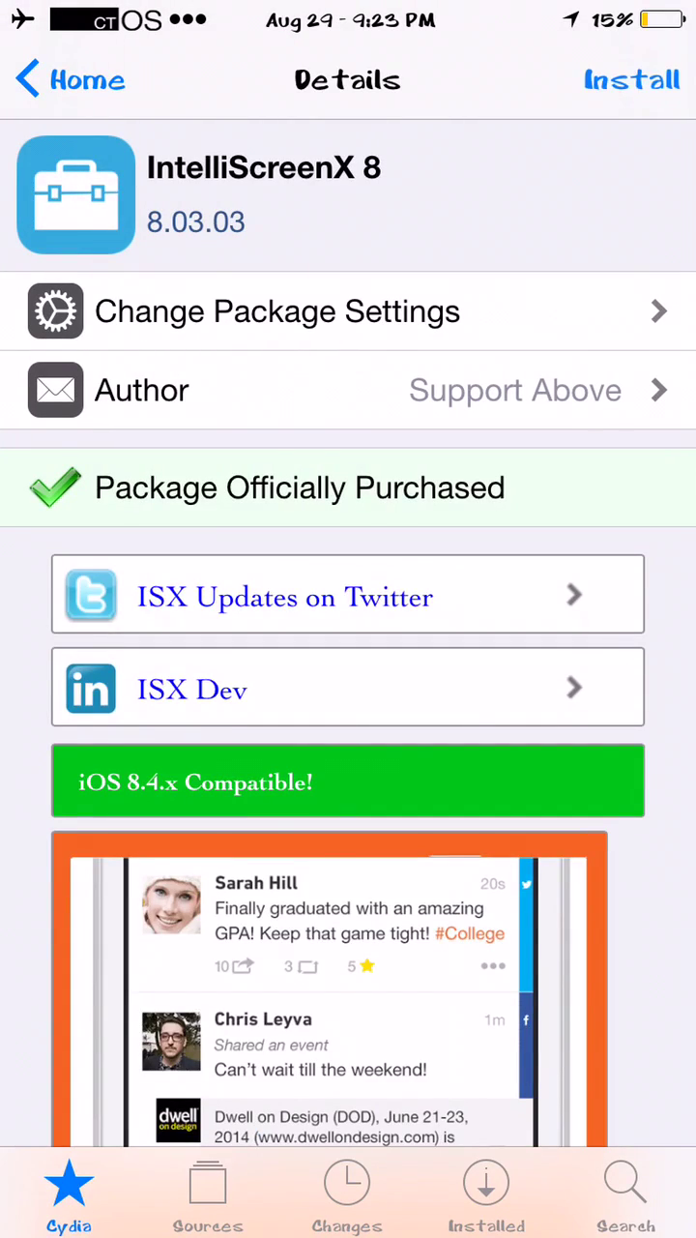
{"action": "left_click", "coordinate": [70, 80]}
{"action": "left_click", "coordinate": [145, 265]}
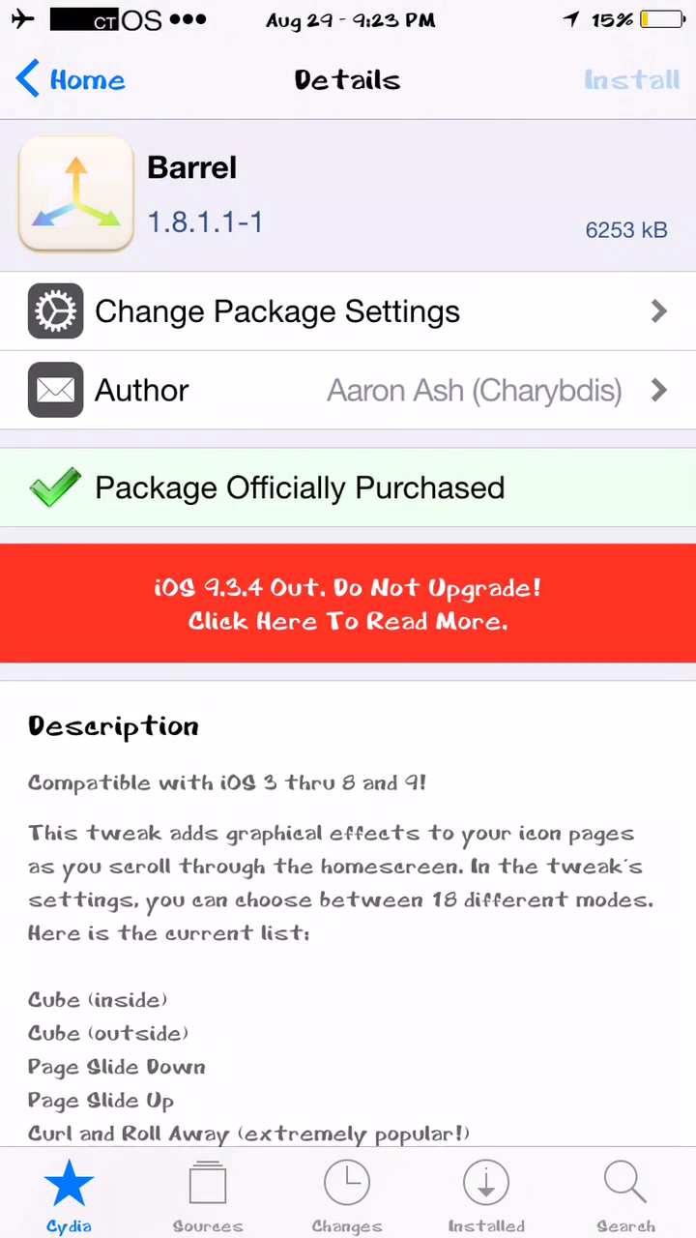
{"action": "left_click", "coordinate": [633, 79]}
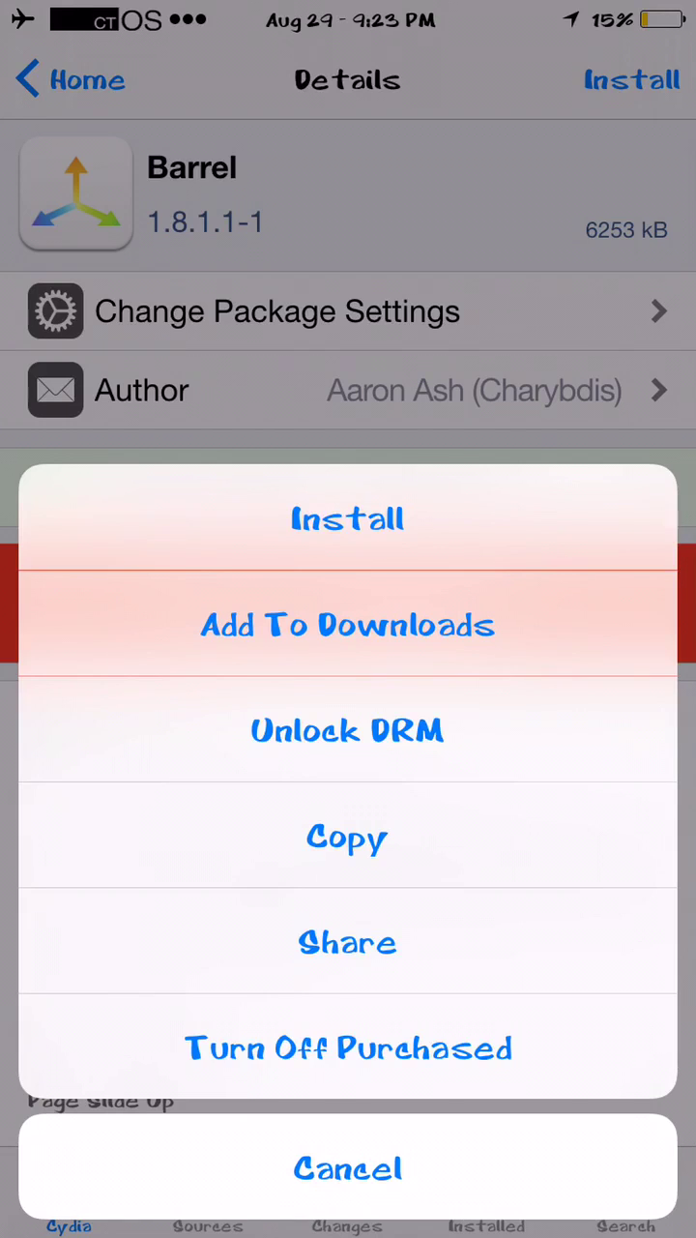
- Dismiss Barrel's install sheet, glance at the Installed tab, and return to Barrel
{"action": "left_click", "coordinate": [348, 624]}
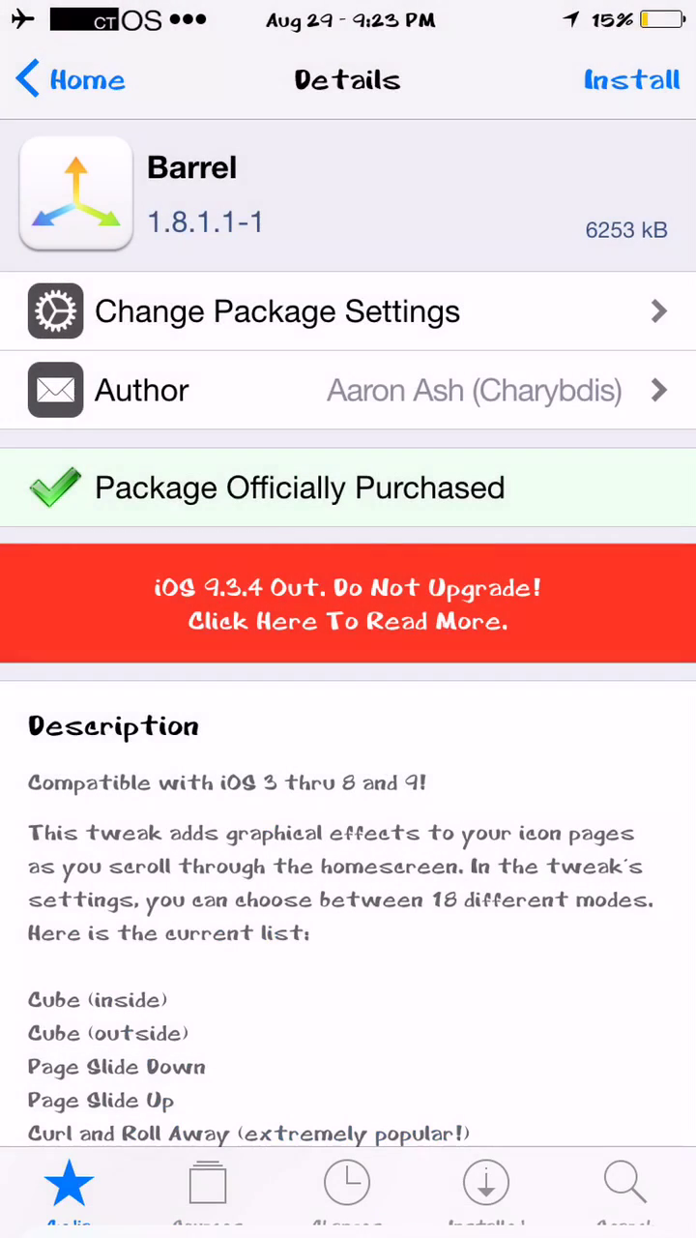
{"action": "left_click", "coordinate": [487, 1190]}
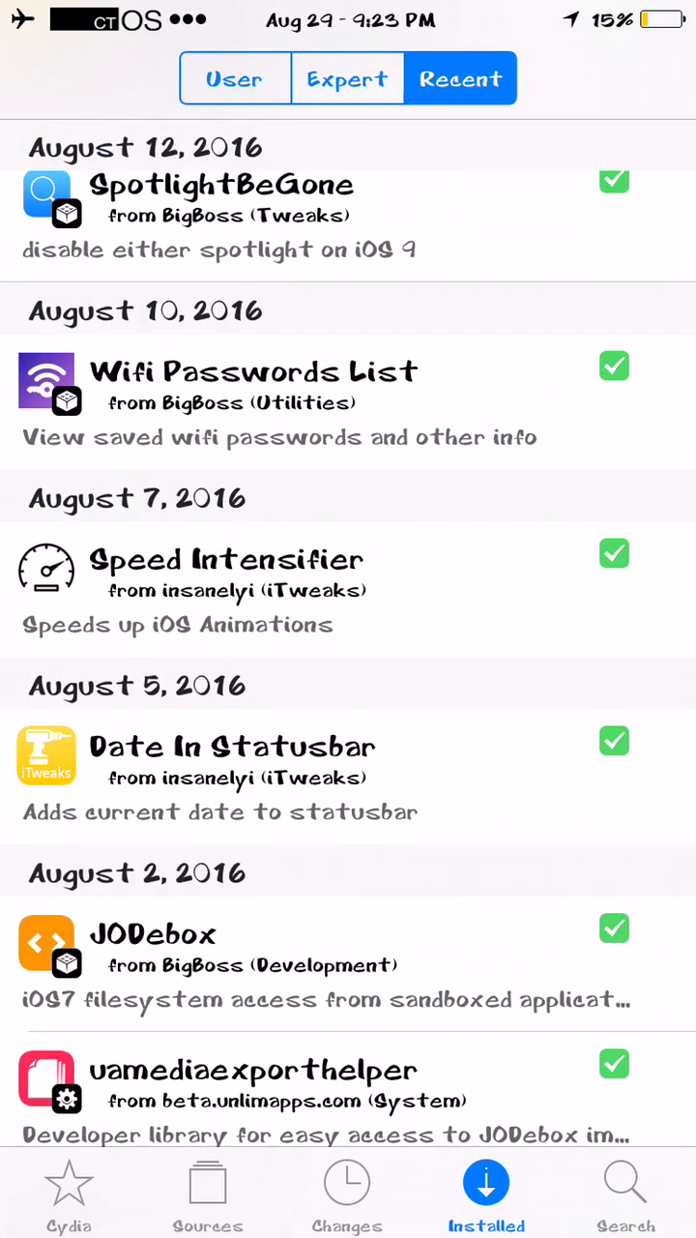
{"action": "left_click", "coordinate": [69, 1190]}
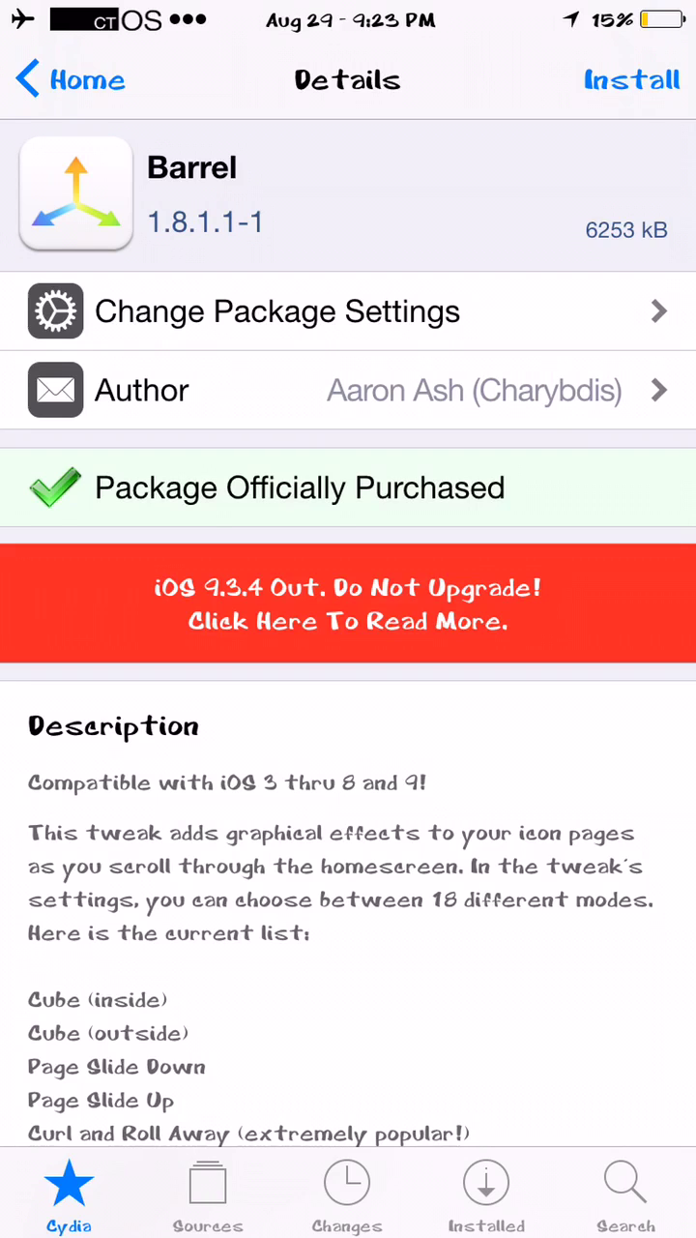
- Turn off Barrel's purchased status to reveal its $2.99 price, then start Purchase Product
{"action": "left_click", "coordinate": [631, 79]}
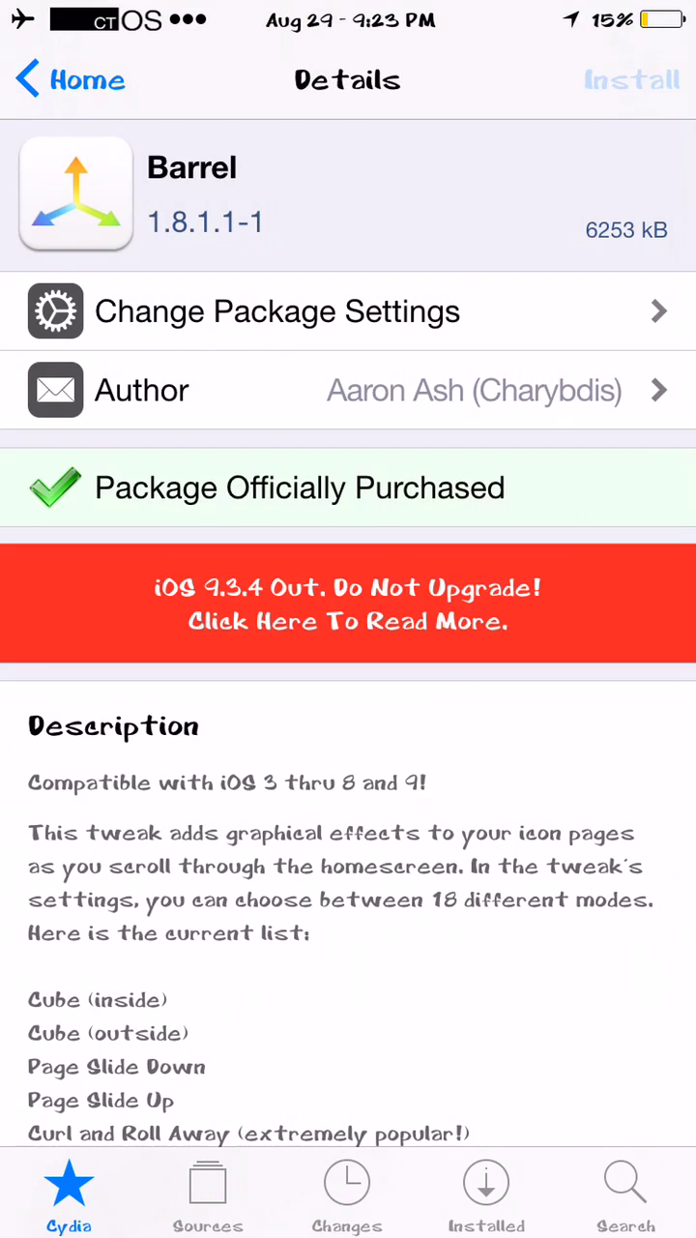
{"action": "left_click", "coordinate": [349, 517]}
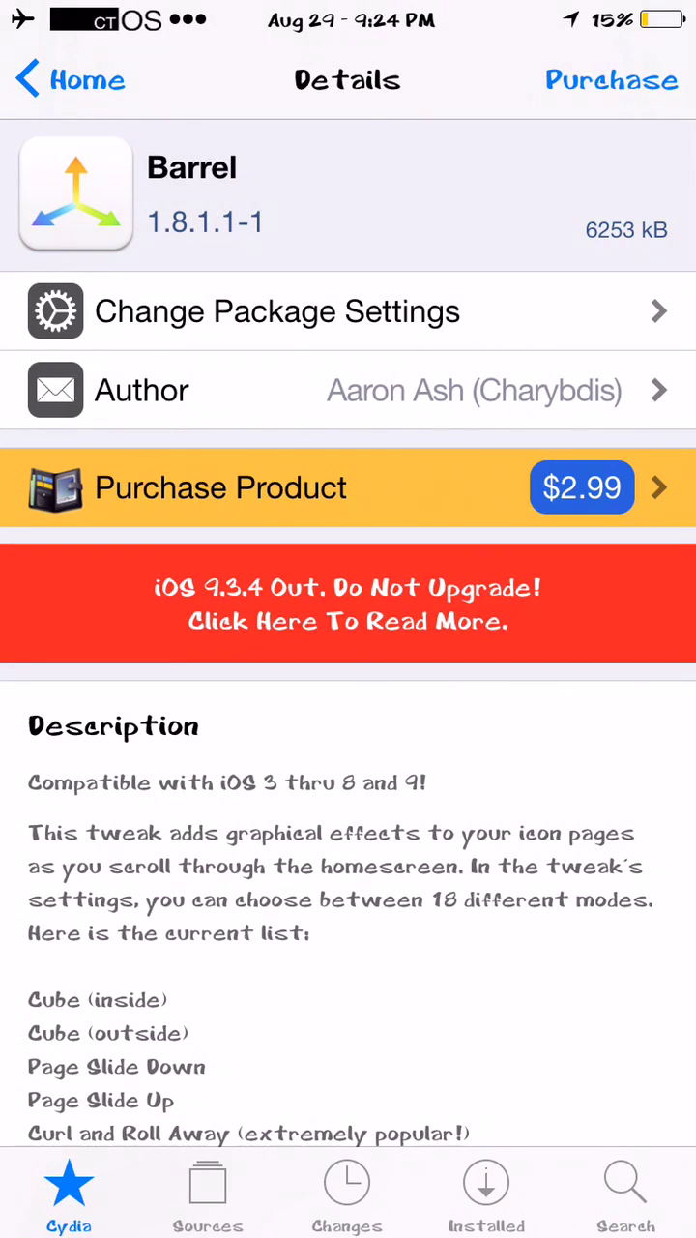
{"action": "scroll", "coordinate": [348, 628], "scroll_direction": "down", "scroll_amount": 4}
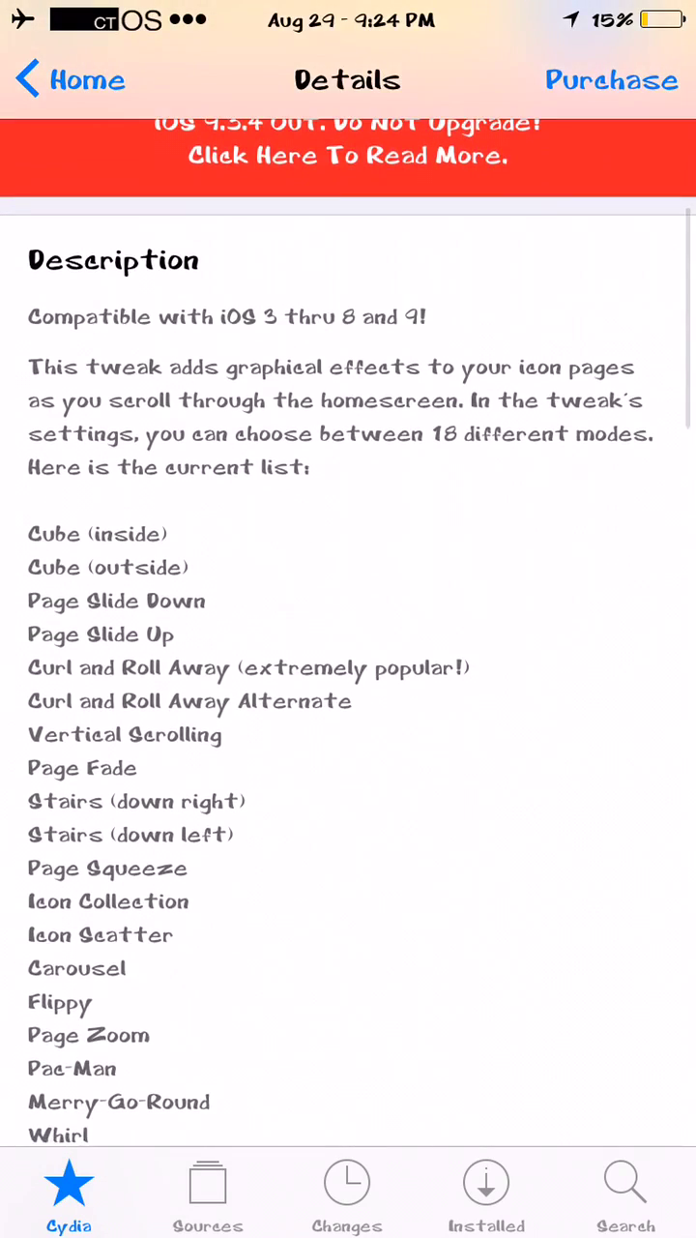
{"action": "scroll", "coordinate": [348, 629], "scroll_direction": "up", "scroll_amount": 3}
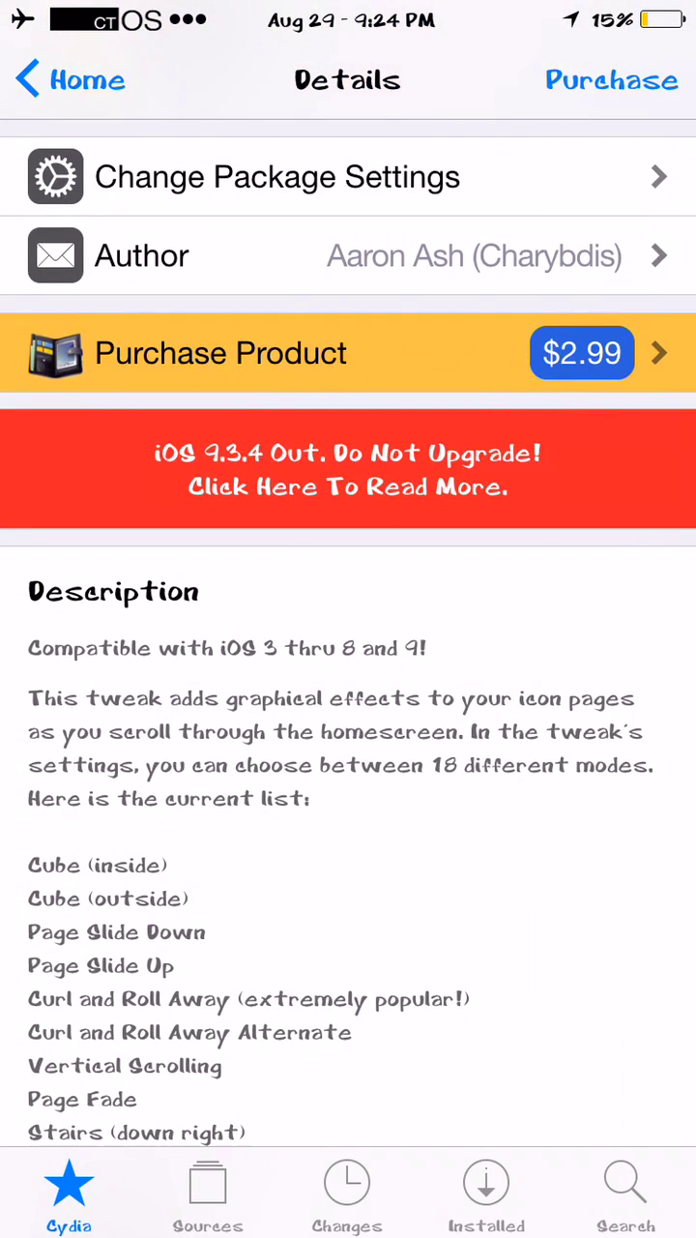
{"action": "scroll", "coordinate": [348, 628], "scroll_direction": "down", "scroll_amount": 5}
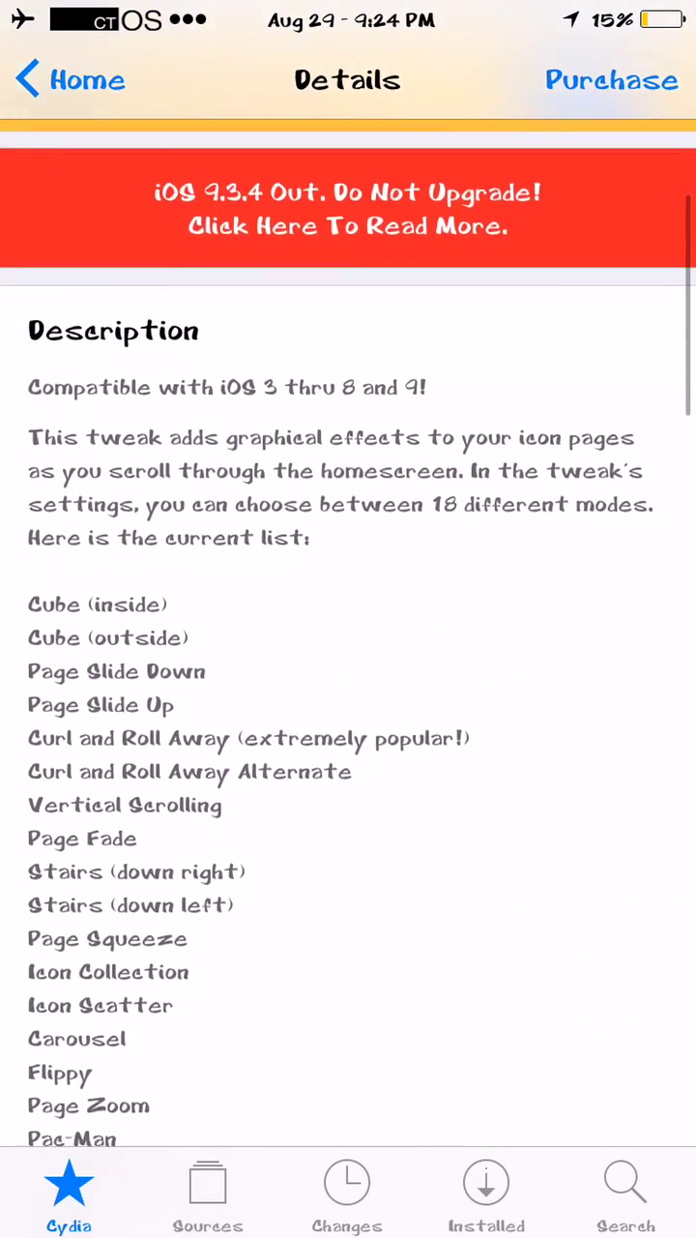
{"action": "scroll", "coordinate": [348, 629], "scroll_direction": "up", "scroll_amount": 6}
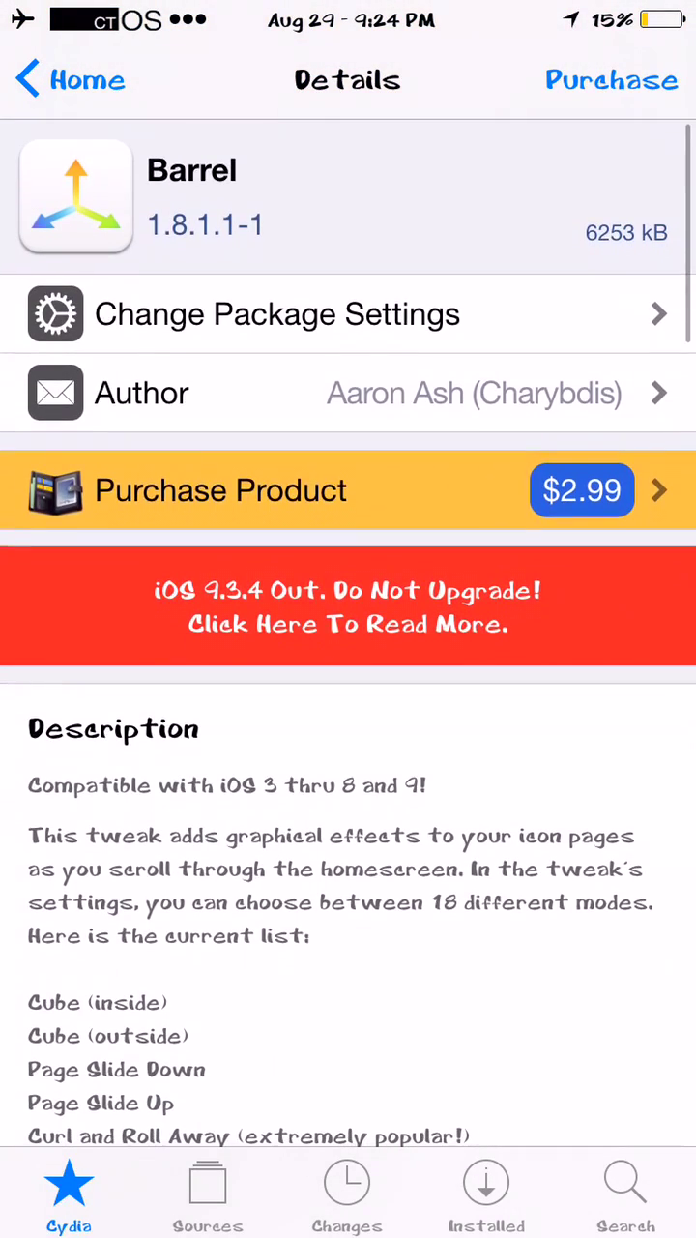
{"action": "left_click", "coordinate": [611, 80]}
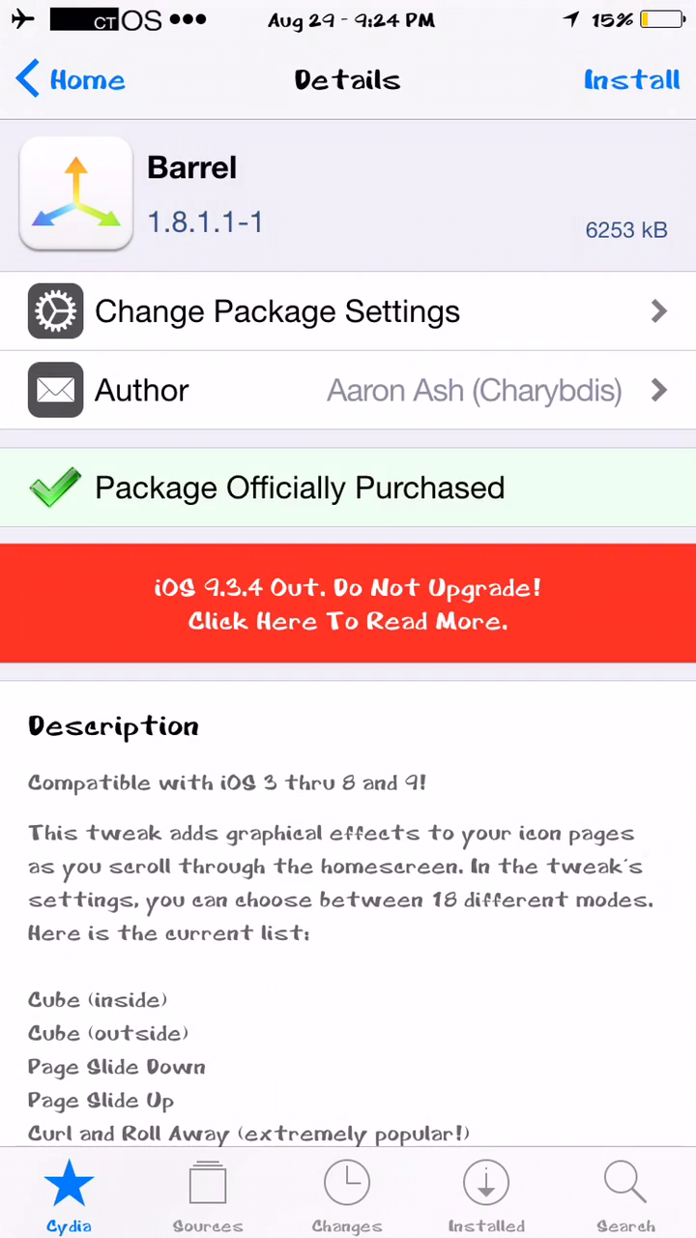
{"action": "scroll", "coordinate": [348, 629], "scroll_direction": "down", "scroll_amount": 5}
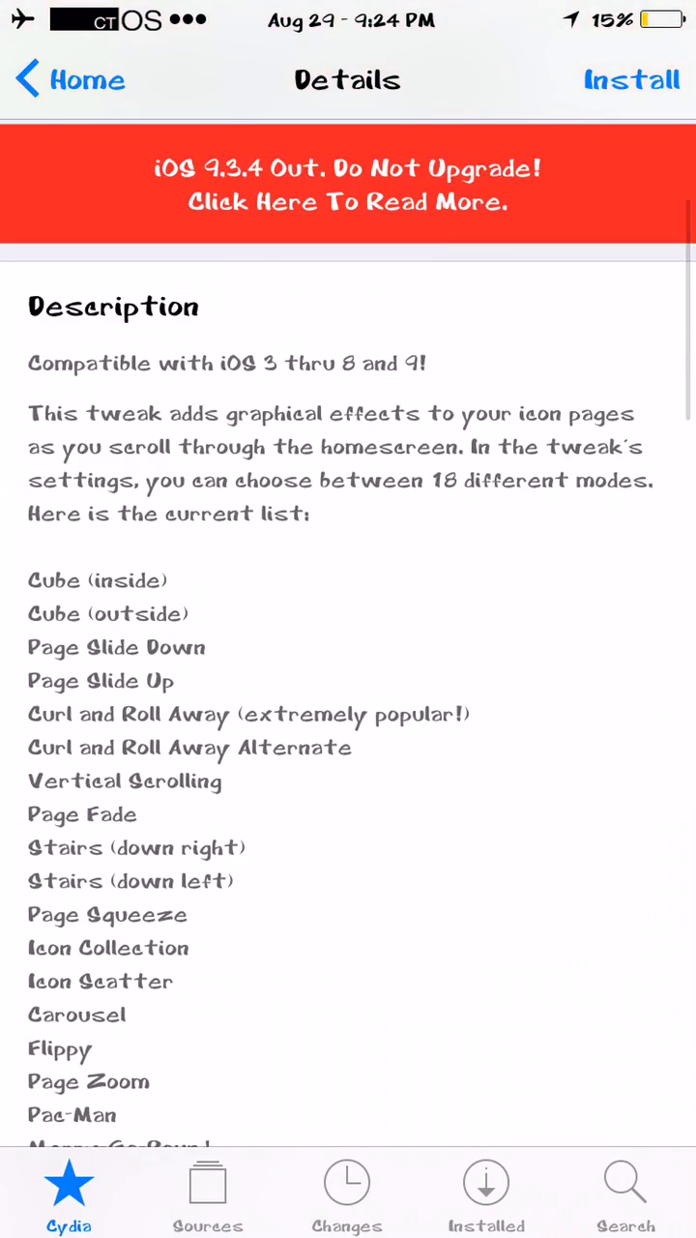
{"action": "left_click", "coordinate": [633, 79]}
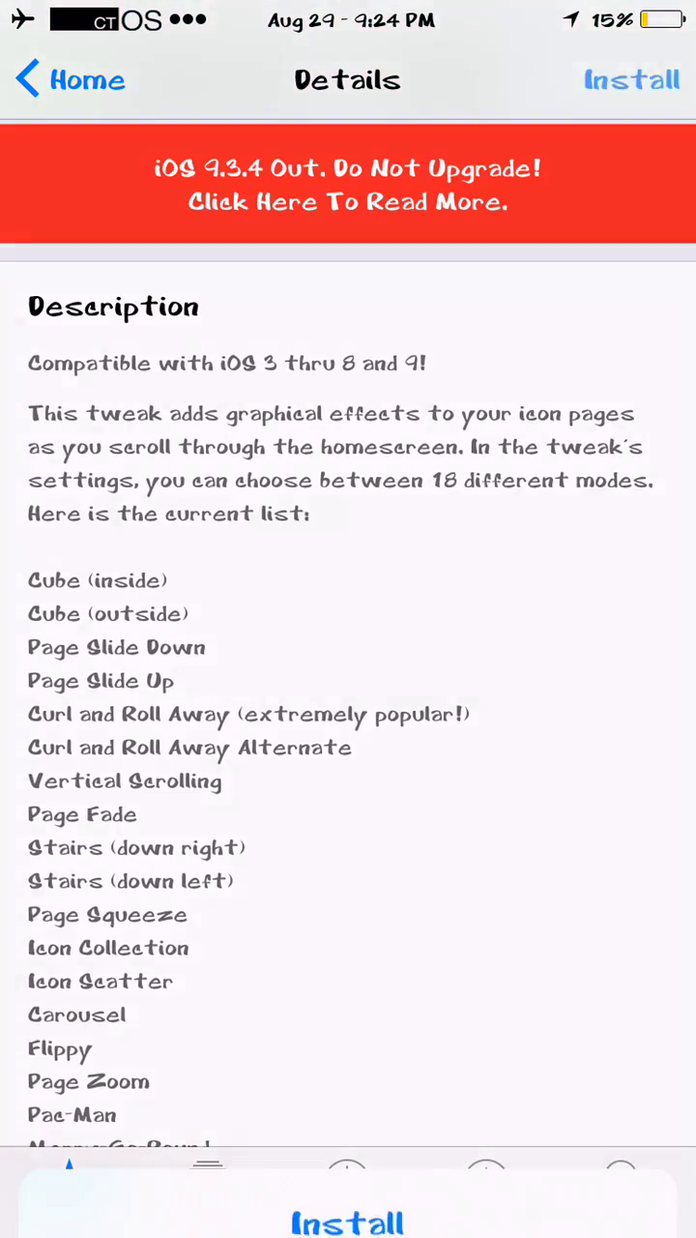
{"action": "left_click", "coordinate": [348, 1168]}
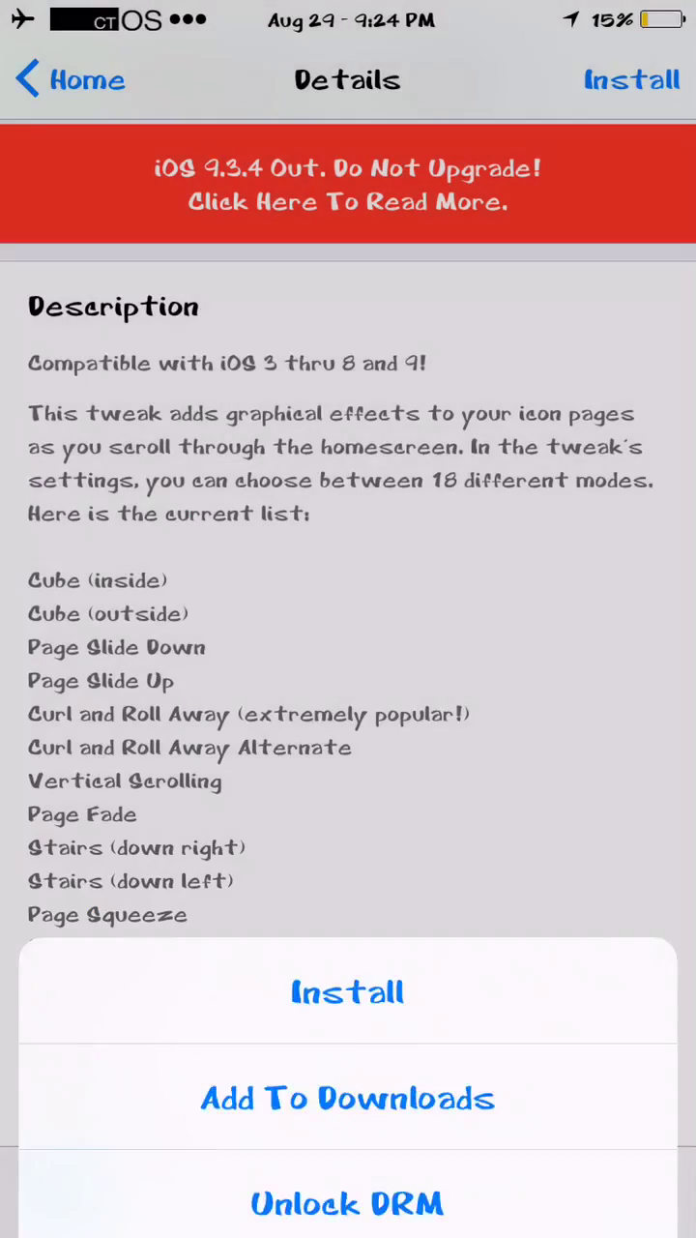
{"action": "left_click", "coordinate": [486, 1190]}
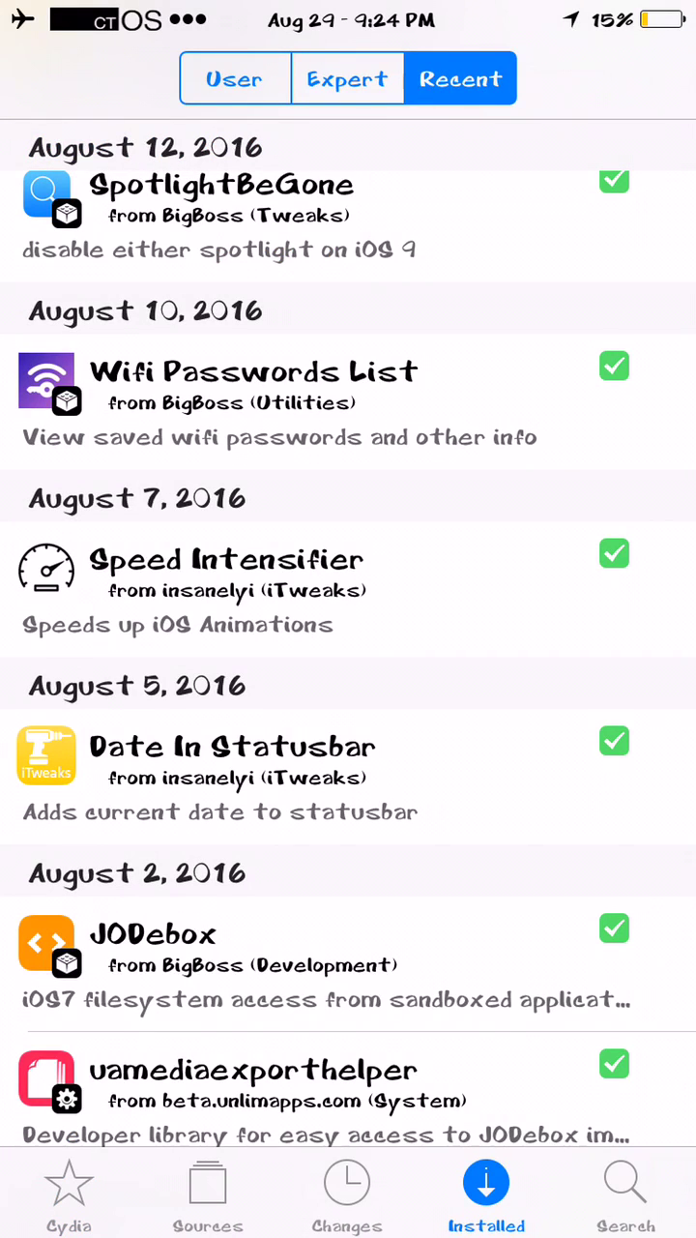
{"action": "scroll", "coordinate": [349, 629], "scroll_direction": "up", "scroll_amount": 10}
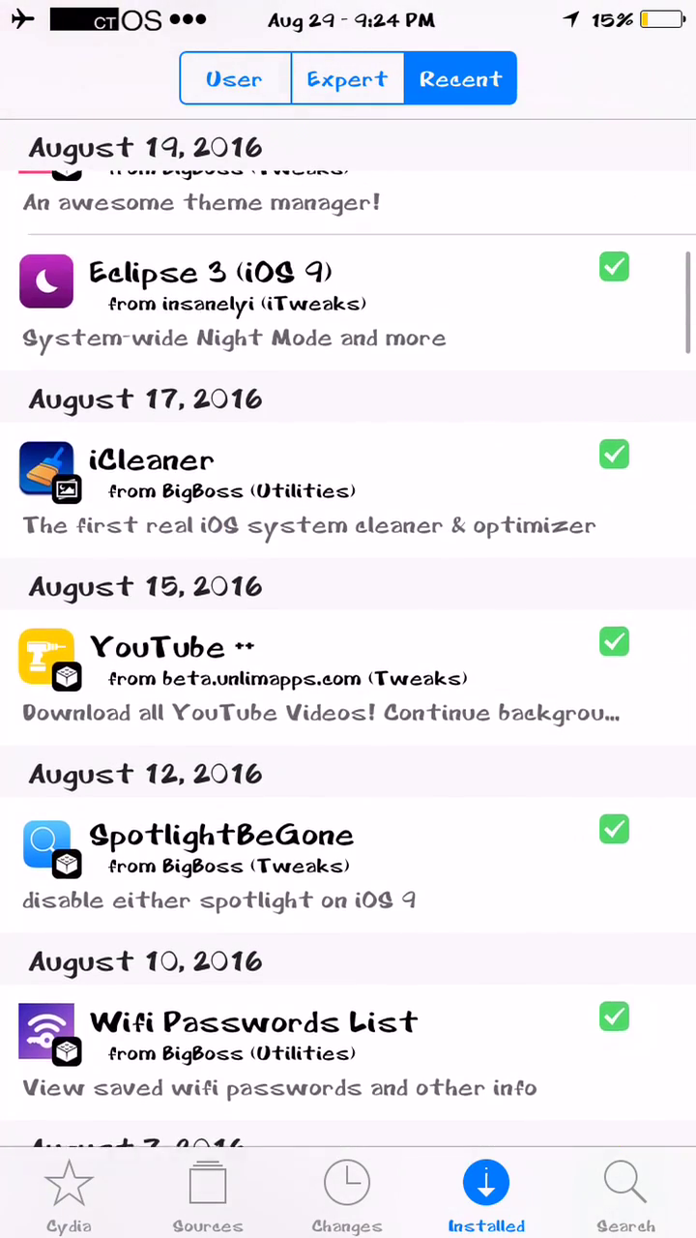
{"action": "scroll", "coordinate": [349, 628], "scroll_direction": "up", "scroll_amount": 15}
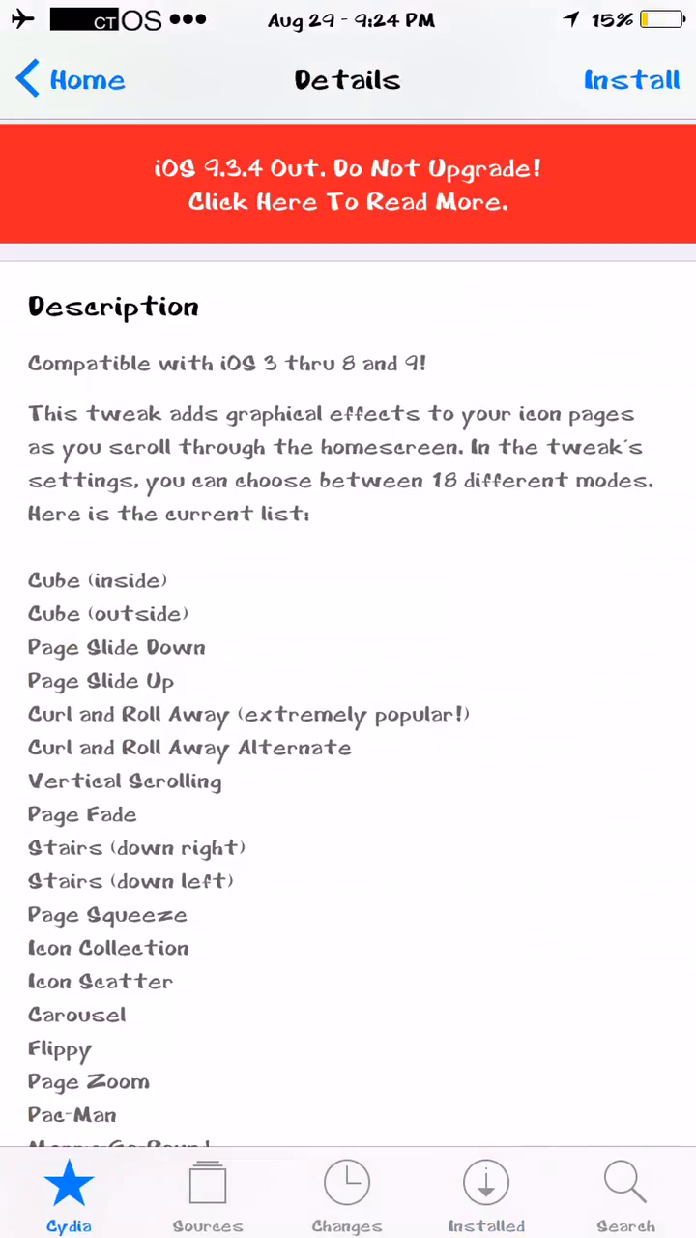
{"action": "scroll", "coordinate": [348, 629], "scroll_direction": "down", "scroll_amount": 5}
{"action": "scroll", "coordinate": [348, 628], "scroll_direction": "down", "scroll_amount": 5}
{"action": "scroll", "coordinate": [348, 628], "scroll_direction": "down", "scroll_amount": 3}
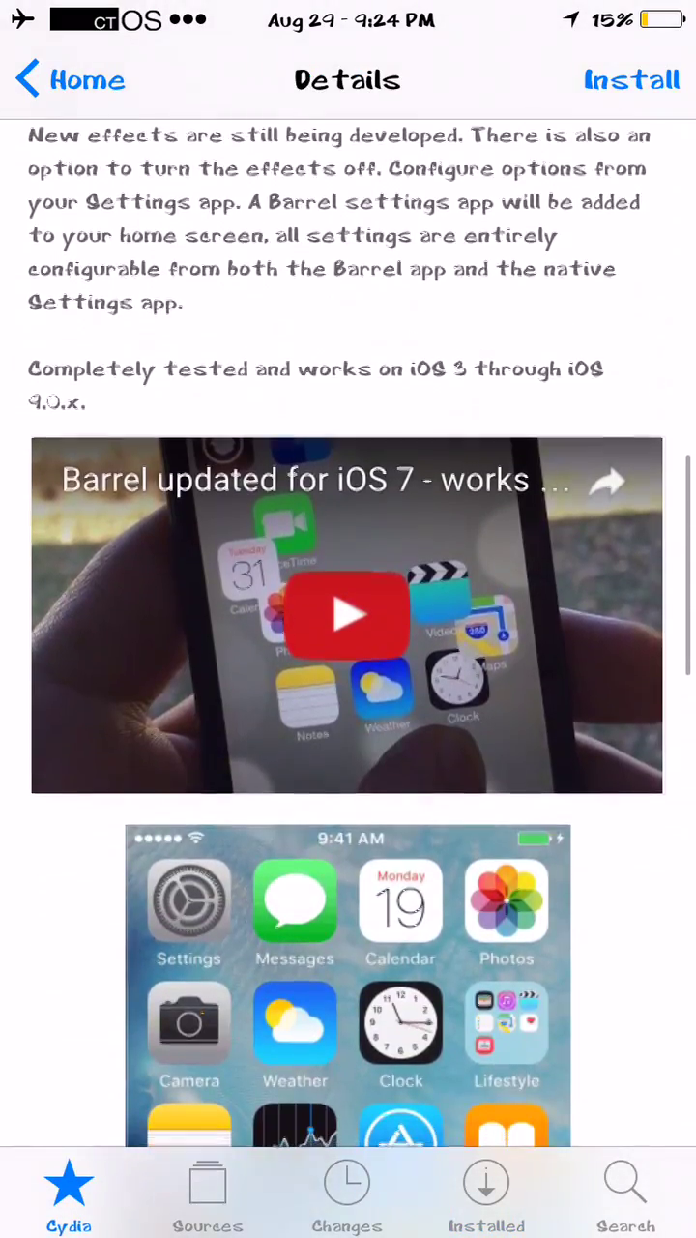
{"action": "scroll", "coordinate": [348, 677], "scroll_direction": "down", "scroll_amount": 5}
{"action": "scroll", "coordinate": [348, 629], "scroll_direction": "up", "scroll_amount": 10}
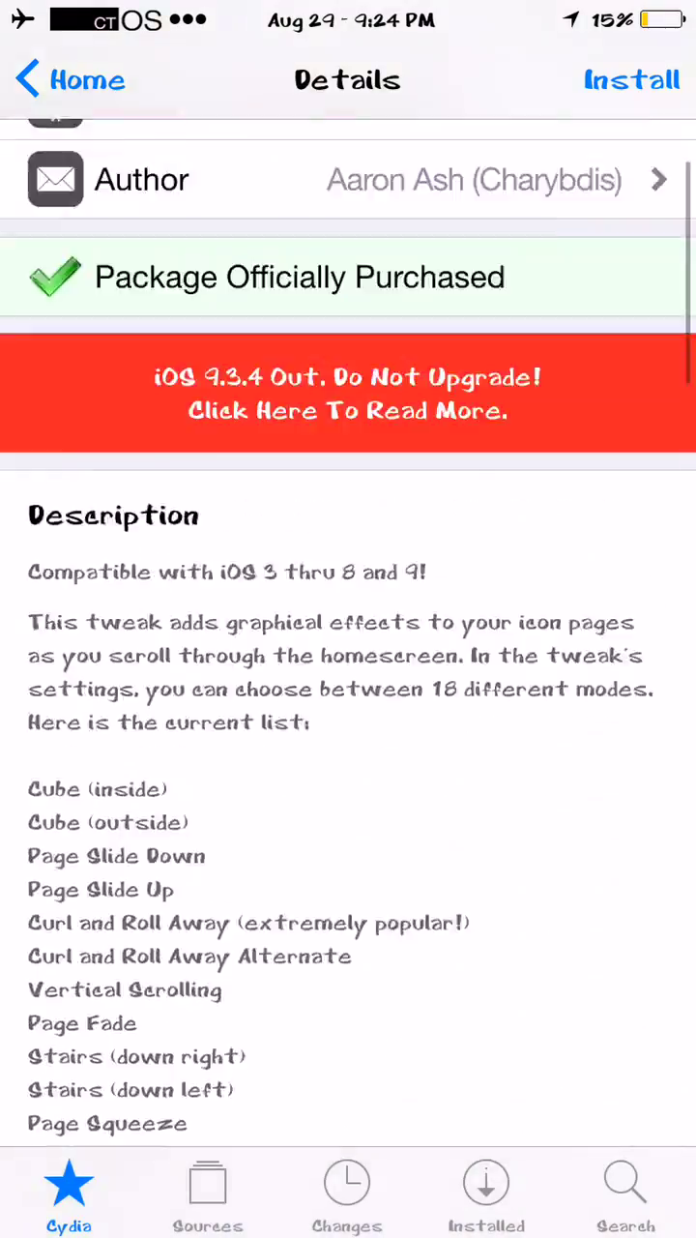